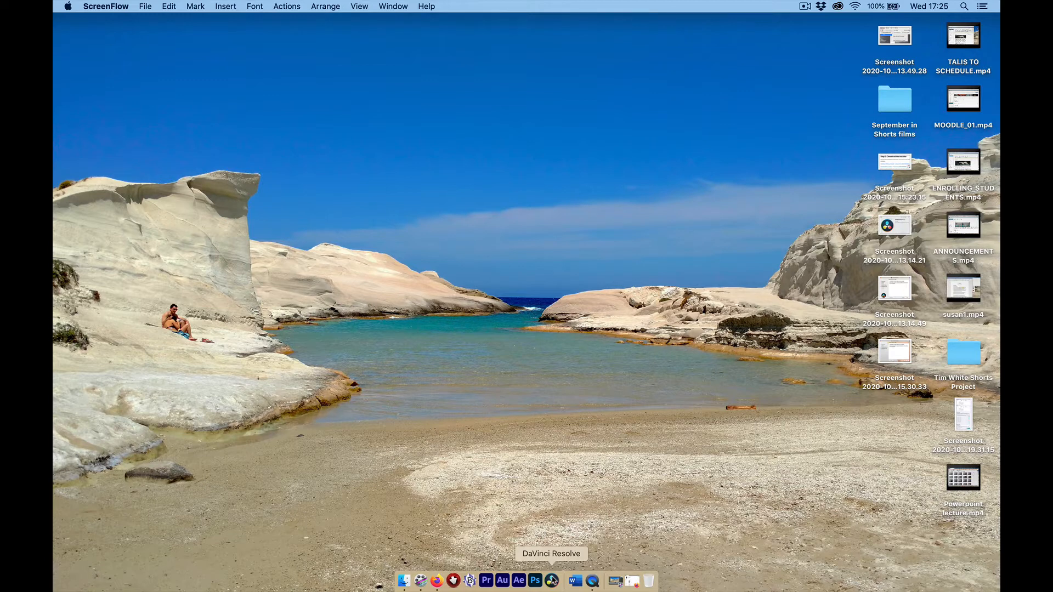
Launch DaVinci Resolve 16 from the Dock and wait for the Project Manager.
click(551, 581)
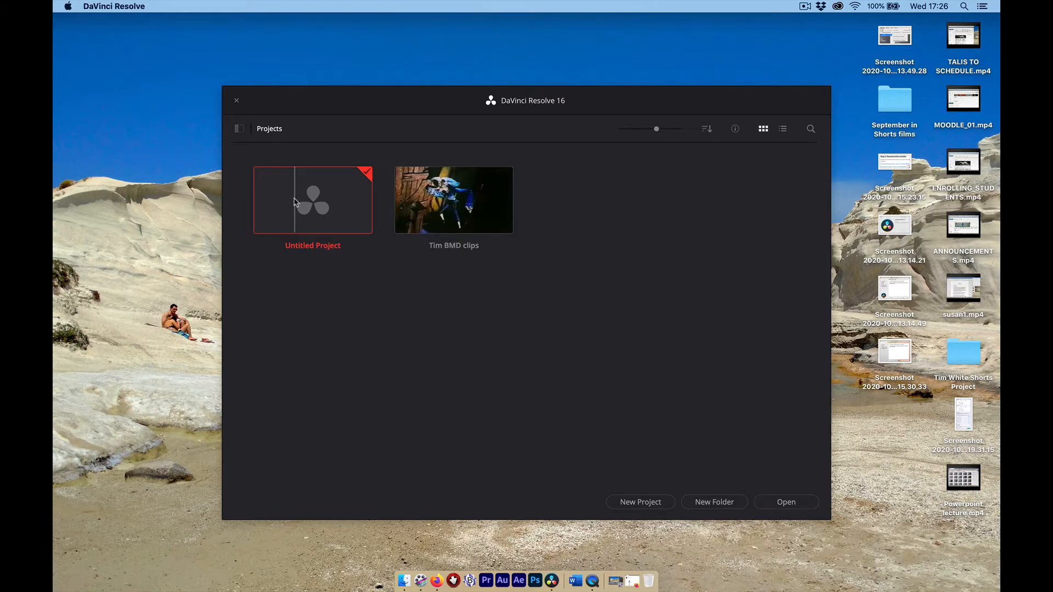
Create a new project named 'Tims Clips 2'.
click(619, 497)
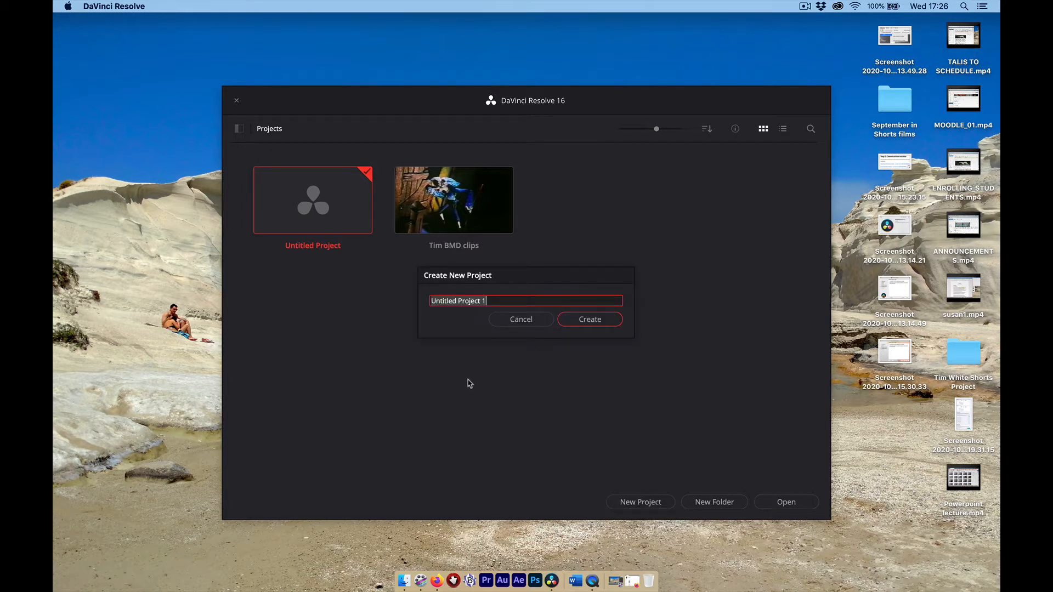
text(To)
text(ims Clips 2)
click(580, 323)
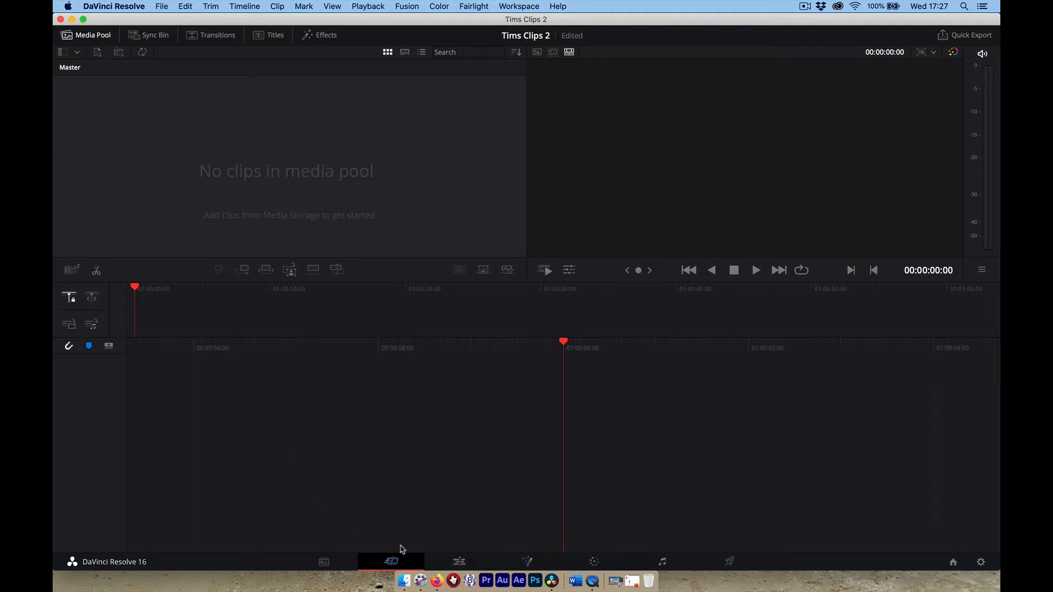
On the Edit page, import four clips from STUFF, including Lick the Star, keeping the project frame rate.
click(461, 562)
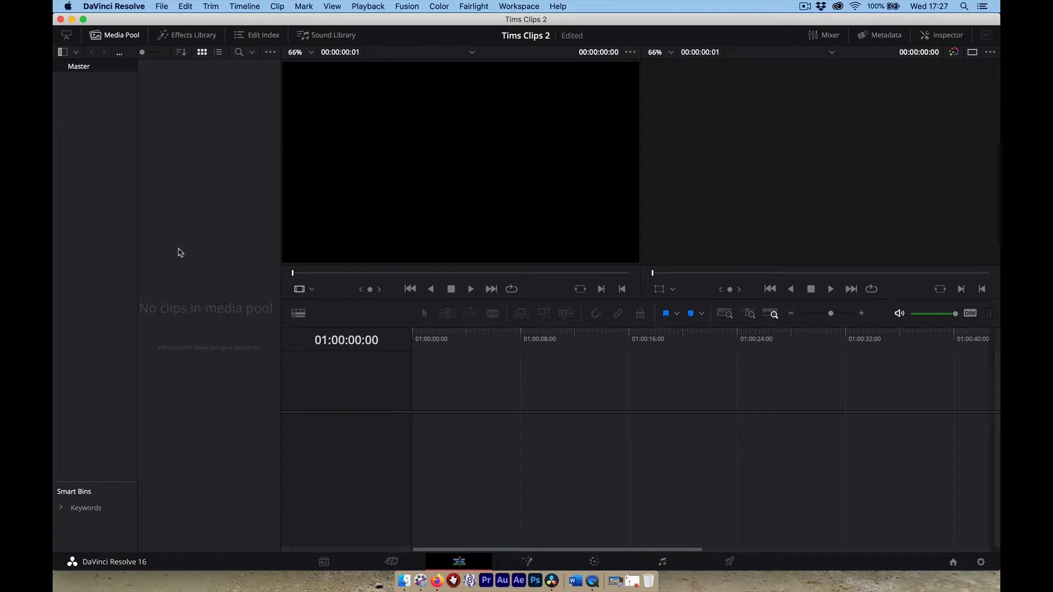
right_click(181, 253)
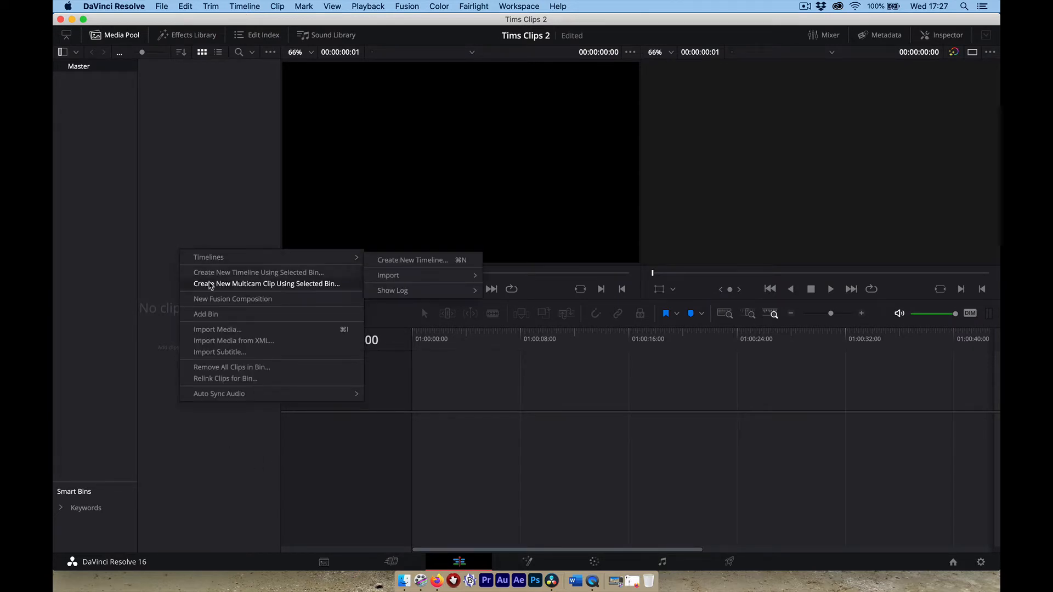
click(210, 331)
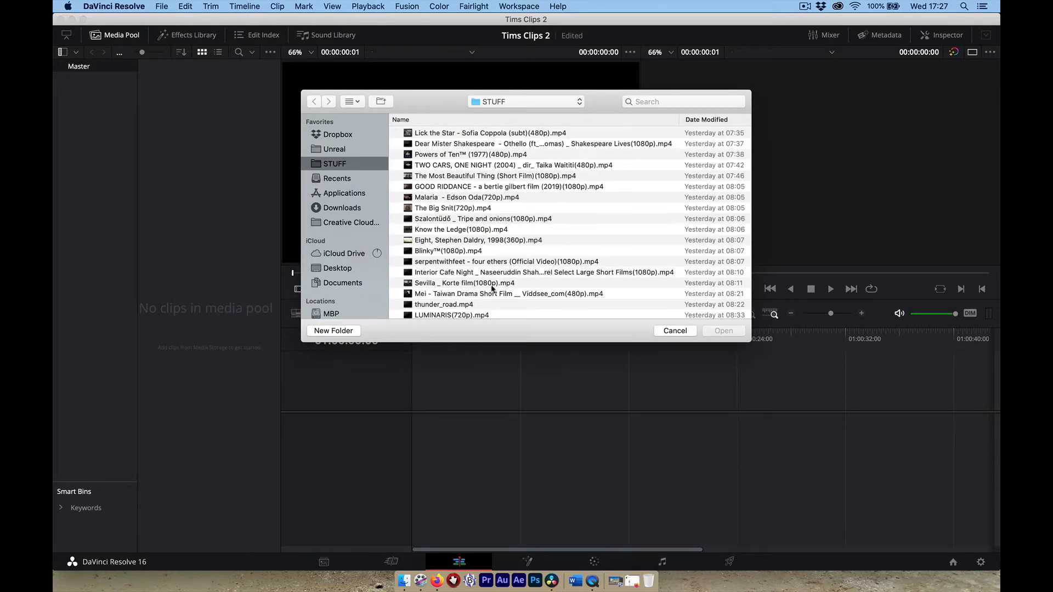
click(464, 134)
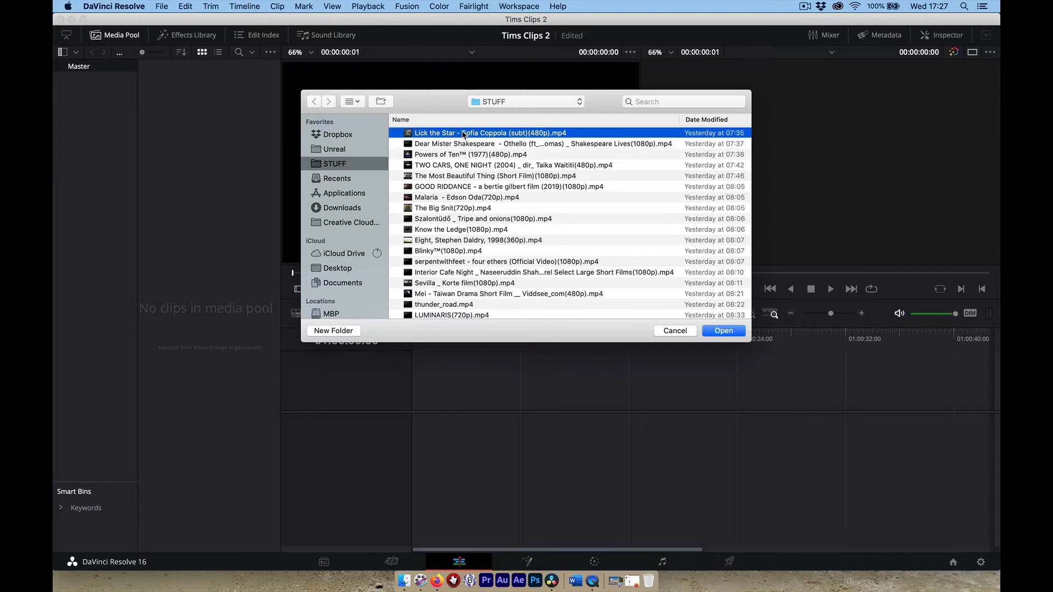
shift+click(458, 166)
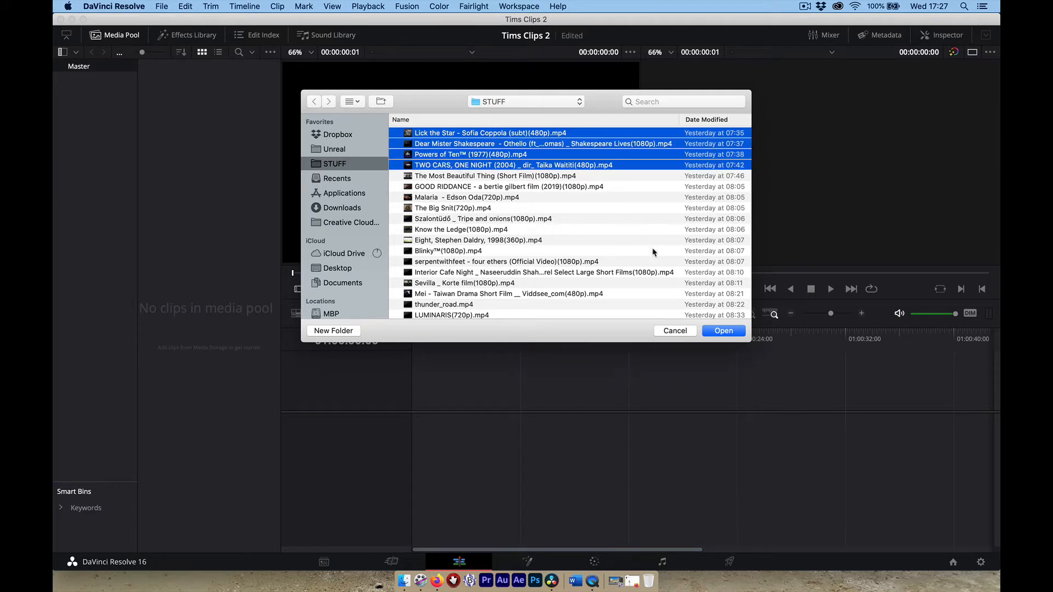
click(723, 331)
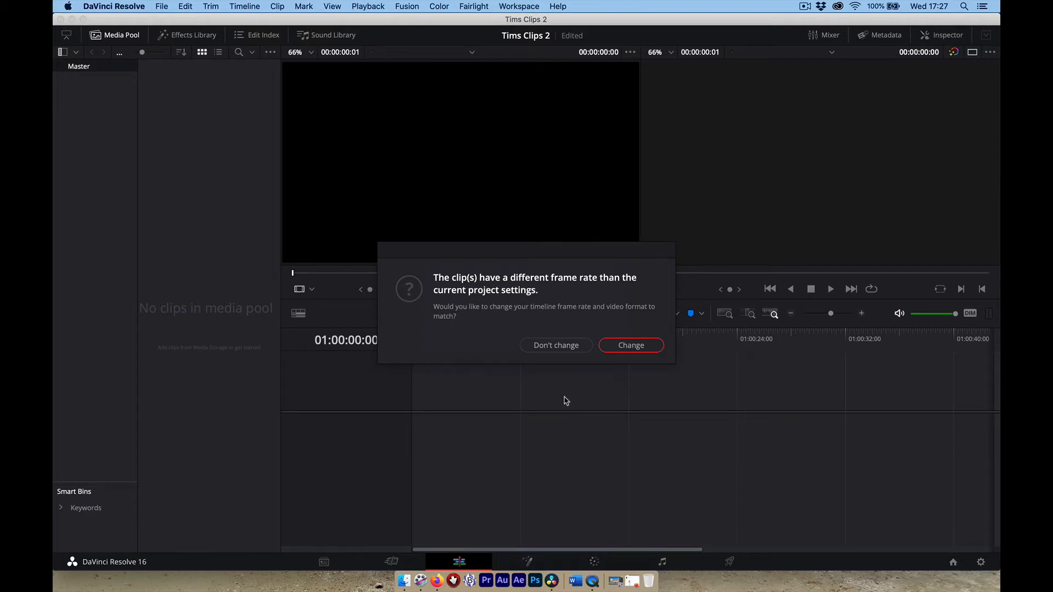
click(556, 347)
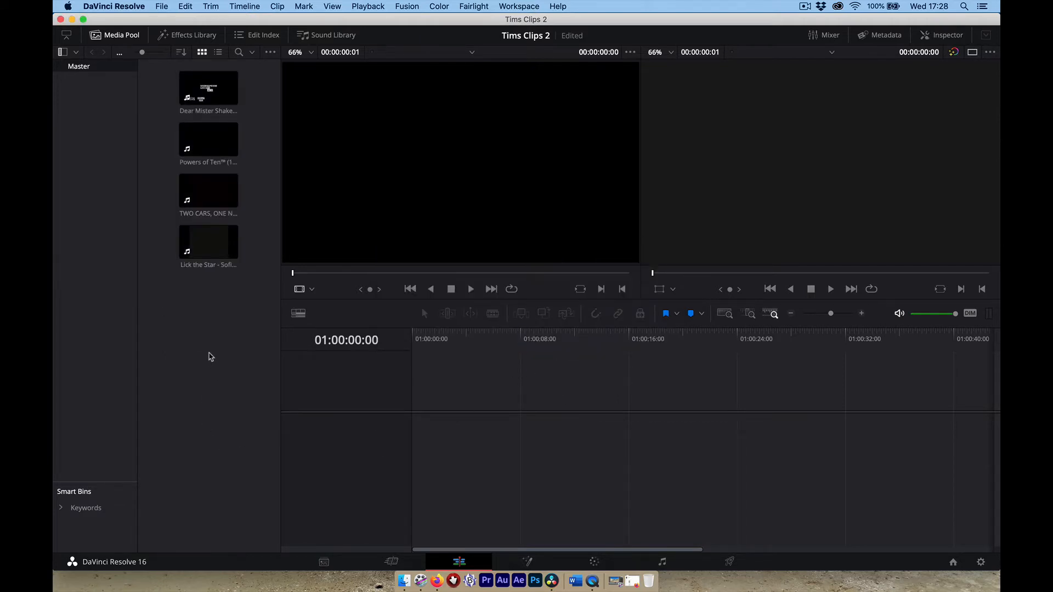
Review clip durations, resolutions and frame rates in a widened list view, then preview Powers of Ten.
click(202, 252)
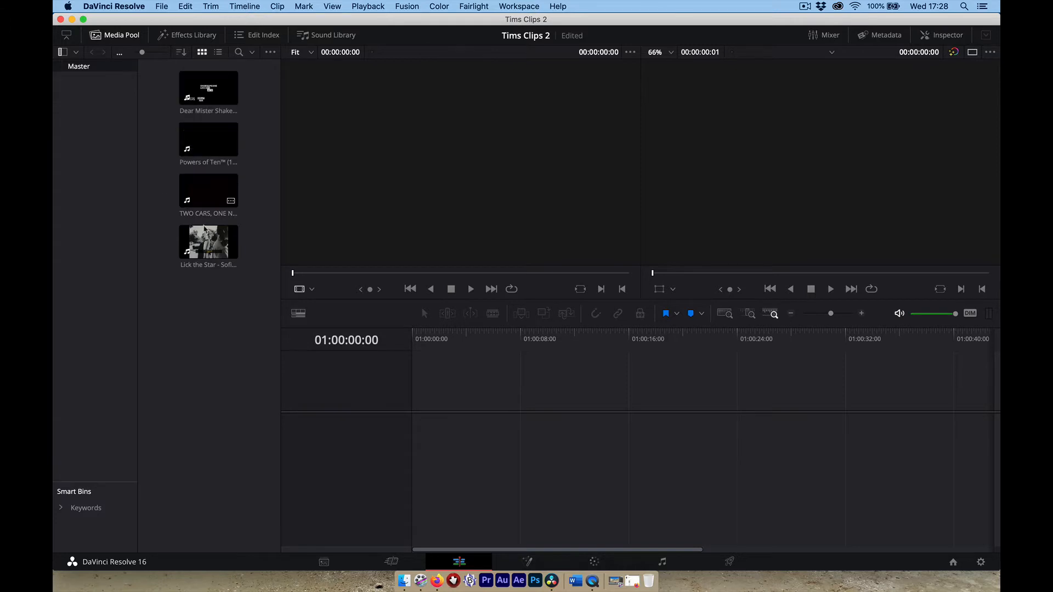
click(220, 52)
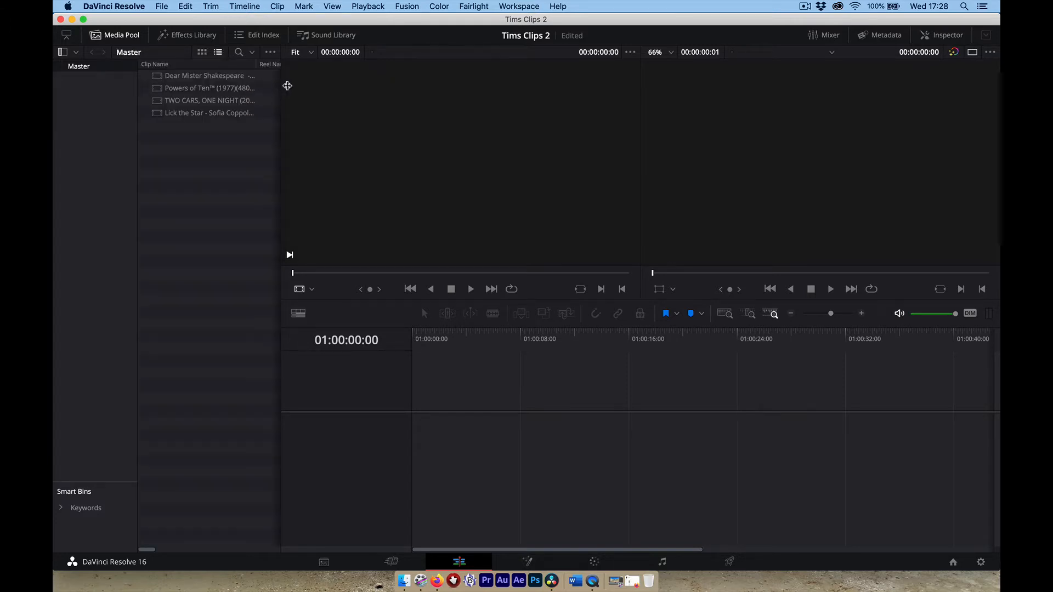
drag(287, 86, 386, 86)
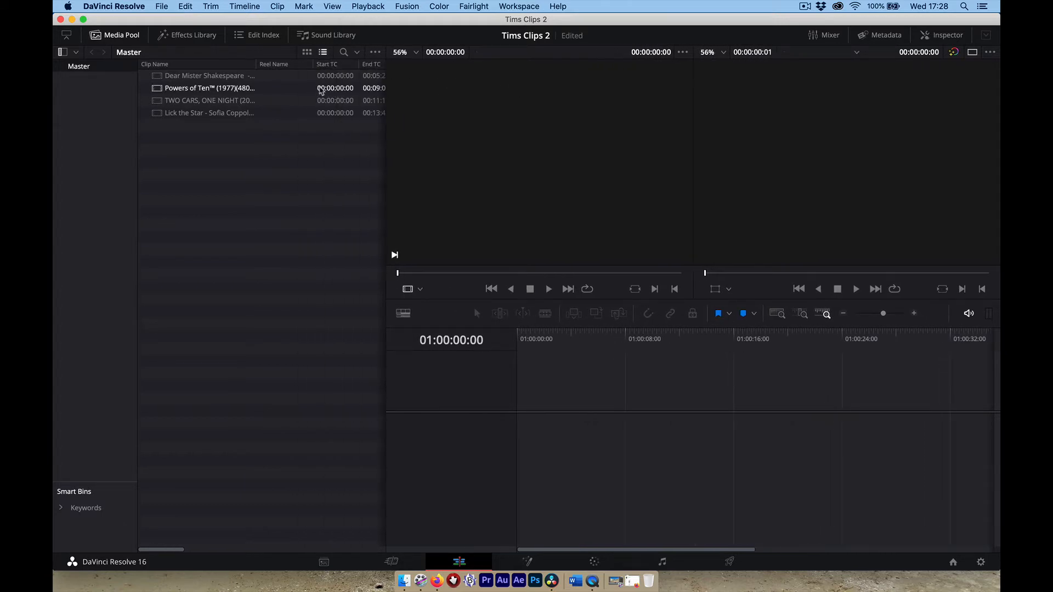
scroll(322, 90, right, 8)
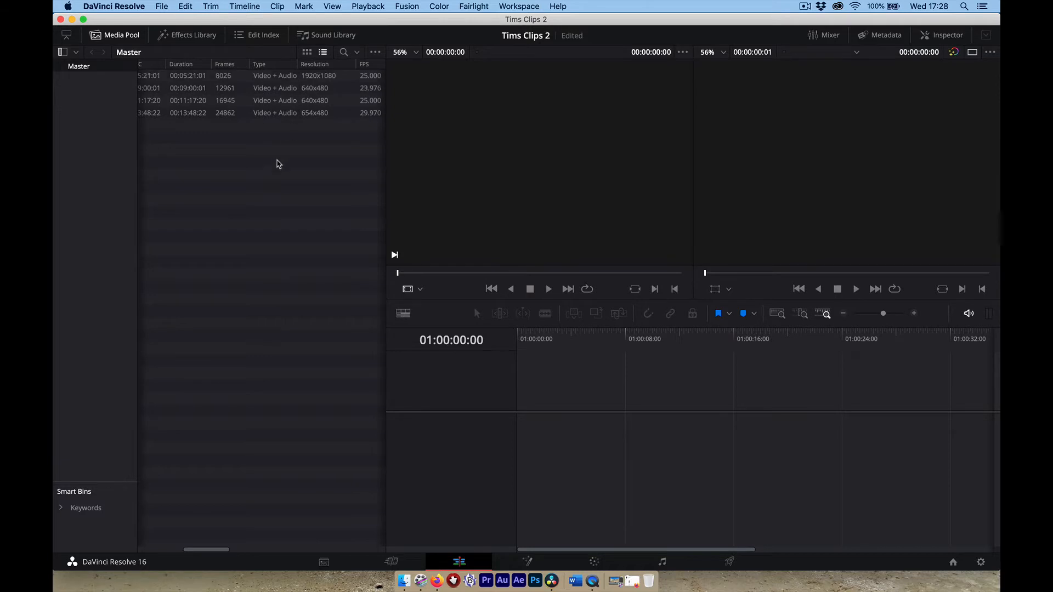
scroll(274, 166, left, 8)
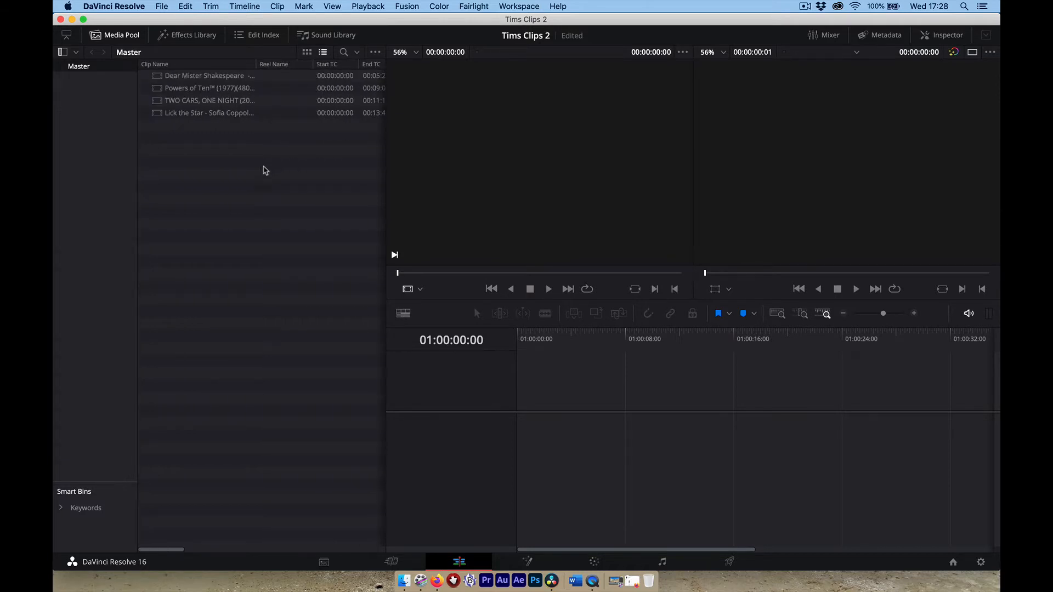
scroll(303, 146, right, 2)
scroll(301, 152, right, 4)
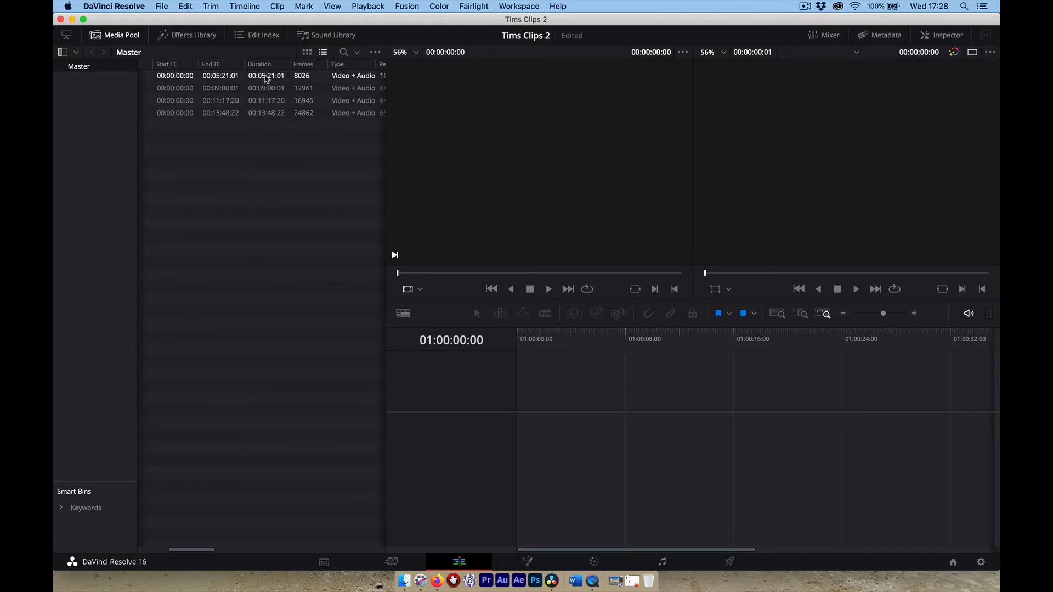
scroll(263, 98, left, 6)
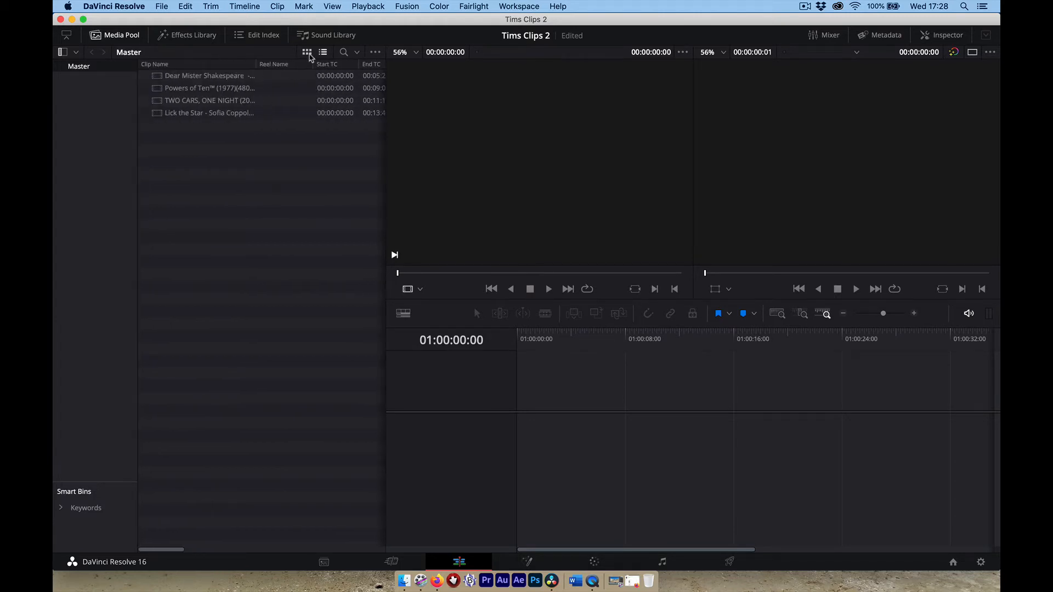
click(306, 52)
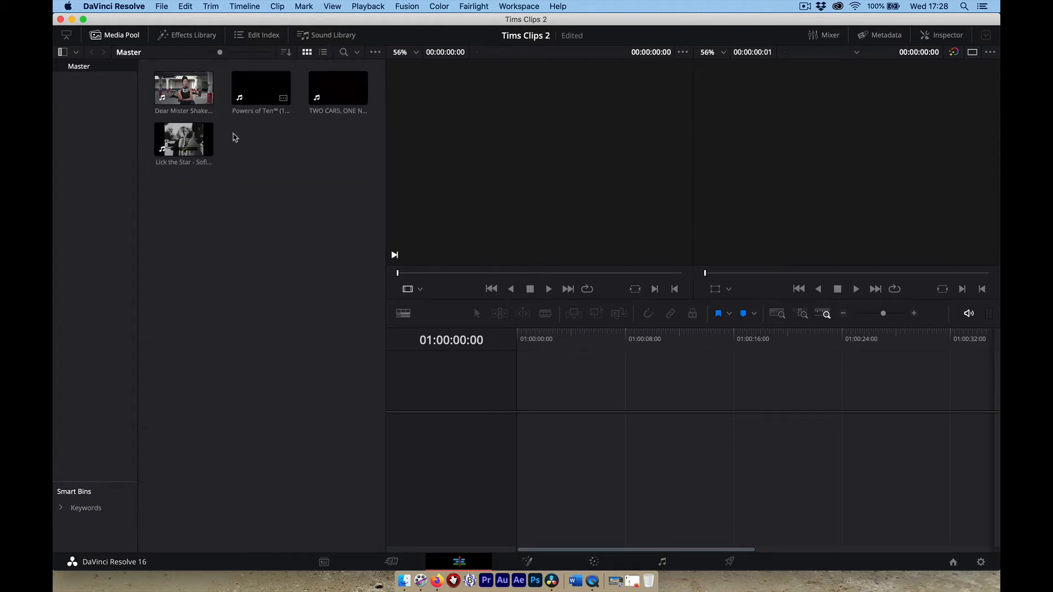
click(256, 87)
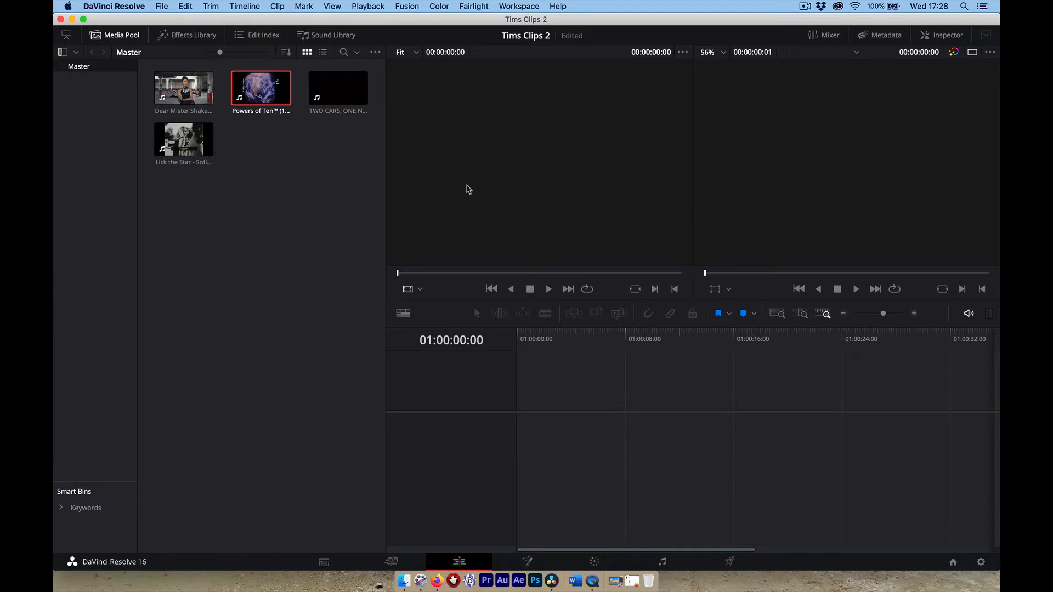
Load the Dear Mister Shakespeare clip and scrub and play through it in the source viewer.
click(186, 100)
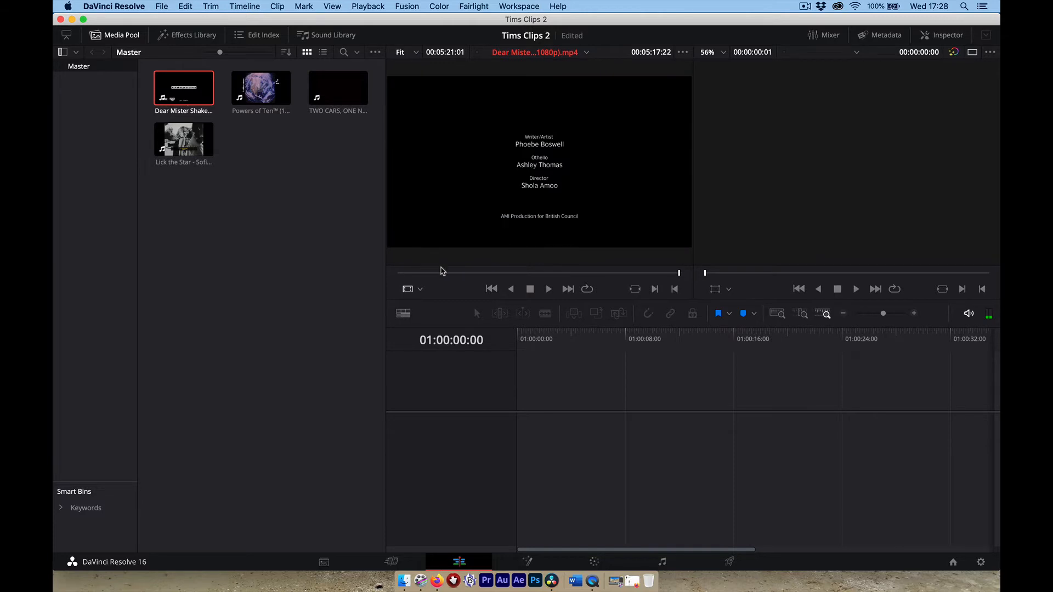
drag(442, 272, 461, 273)
key(space)
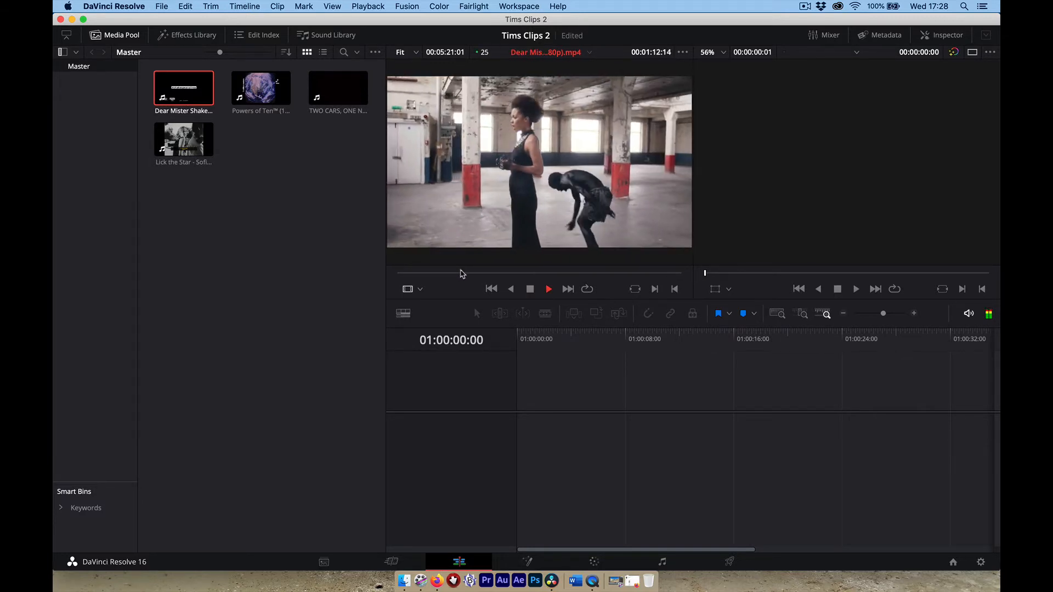
key(space)
key(Right)
key(Right)
key(Right)
key(Right)
key(Right)
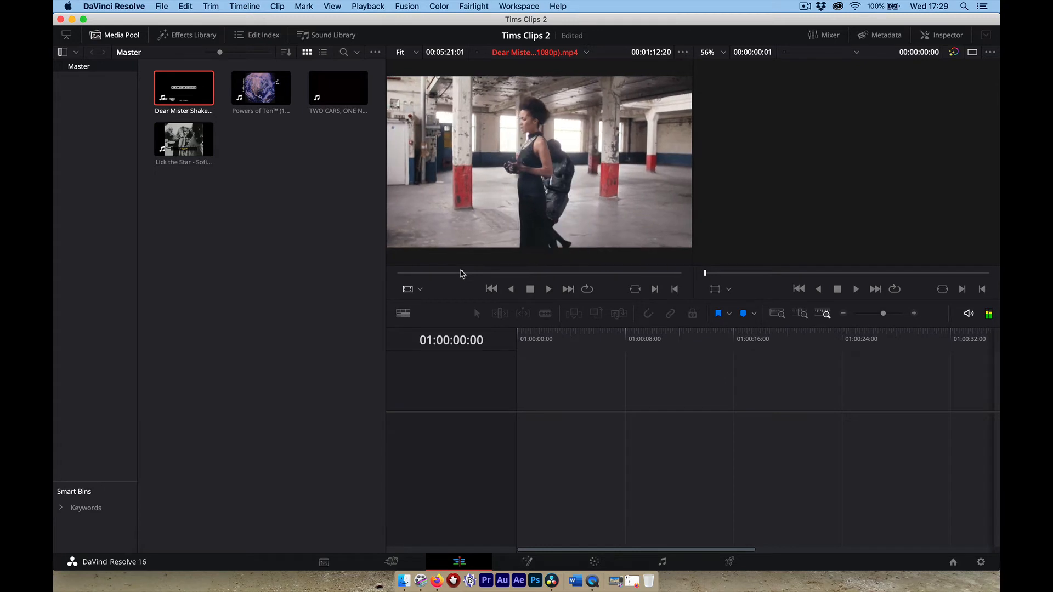
key(Left)
key(Left)
key(Left)
key(Left)
key(Left)
key(Left)
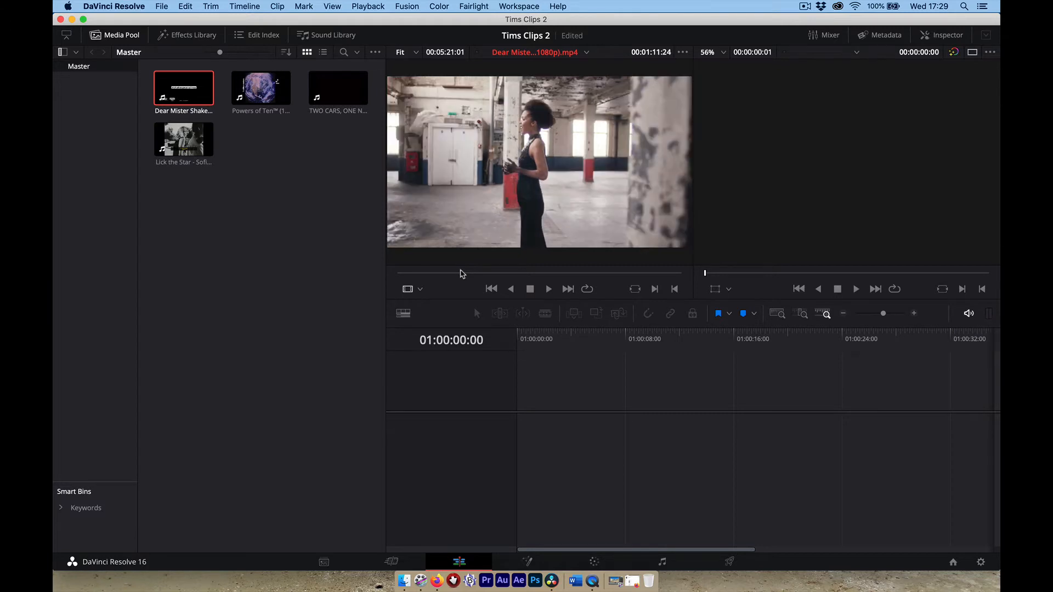
mouse_move(469, 248)
key(space)
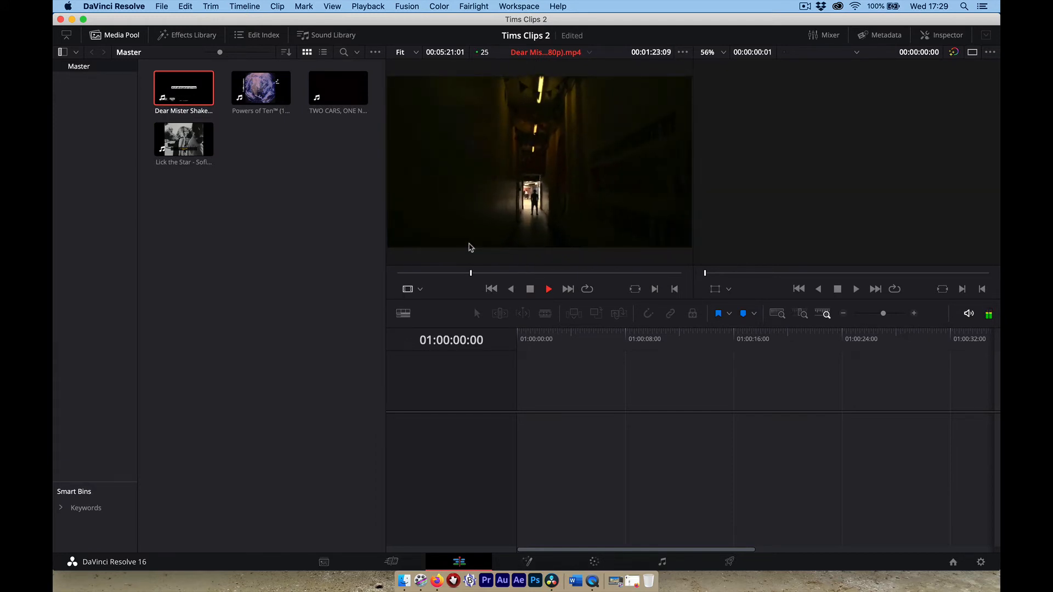
Shuttle back through the clip and stop on the singer shot near 02:09:23.
key(j)
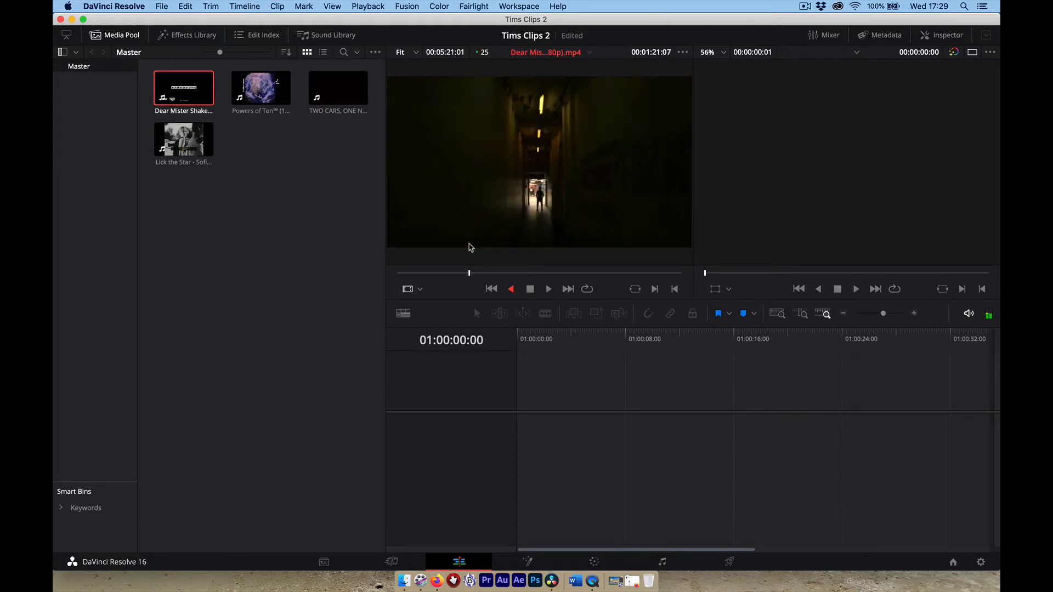
key(k)
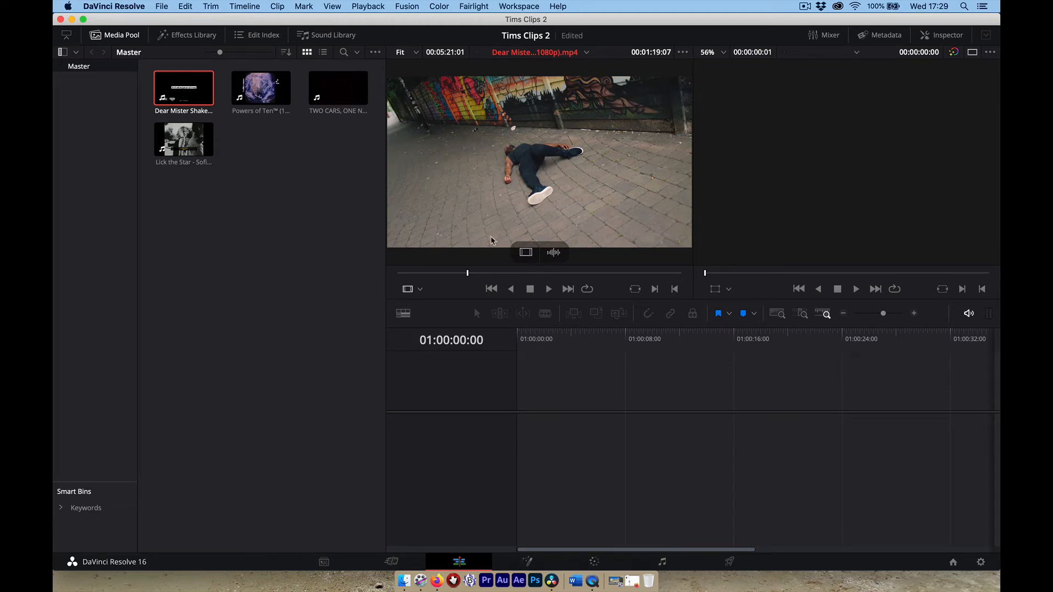
mouse_move(467, 273)
mouse_down()
mouse_move(483, 275)
mouse_move(473, 274)
mouse_up()
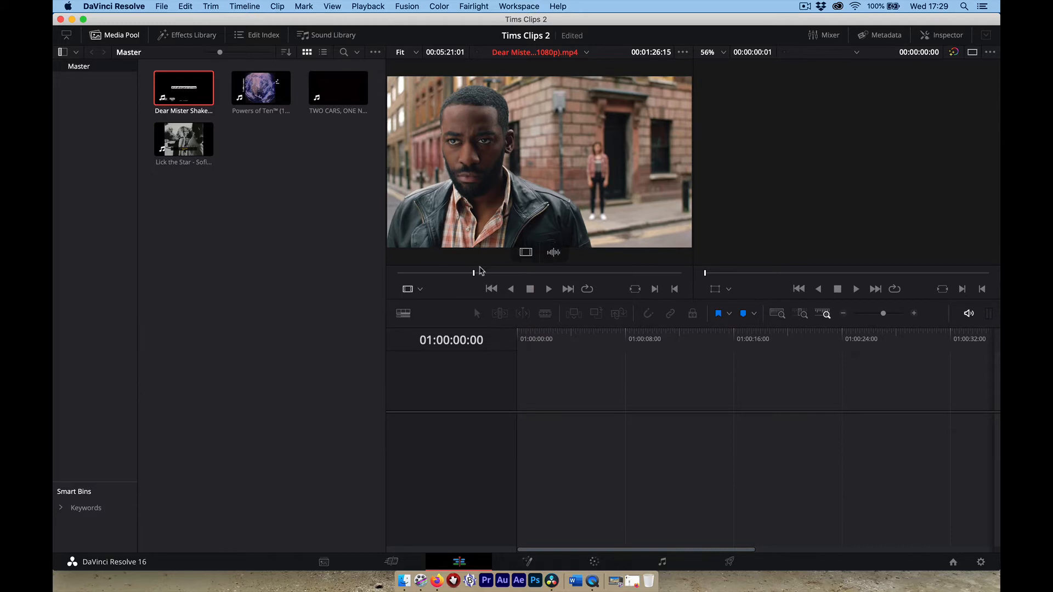
drag(480, 269, 462, 273)
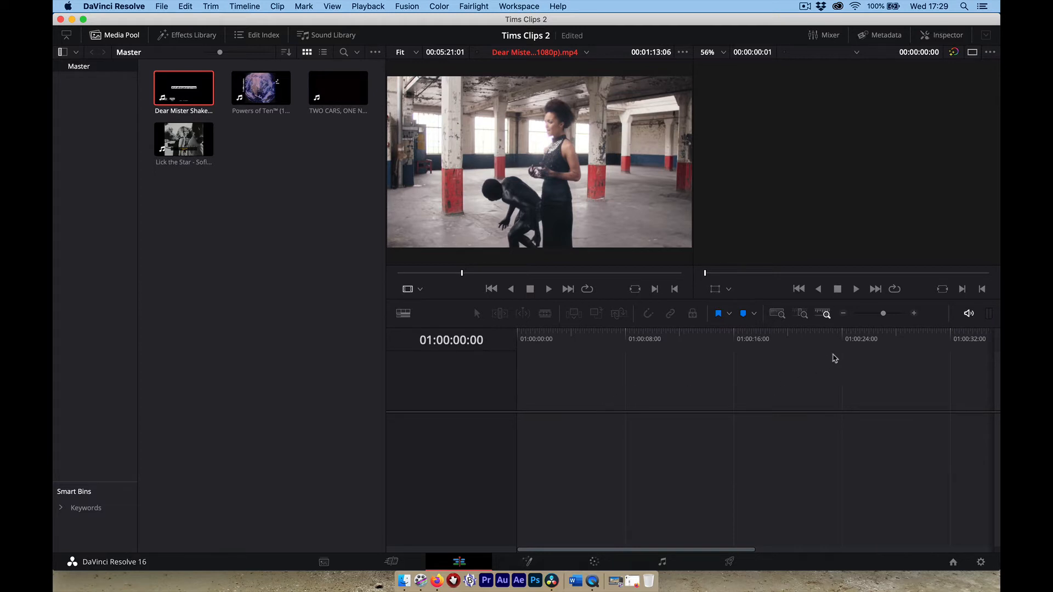
click(513, 273)
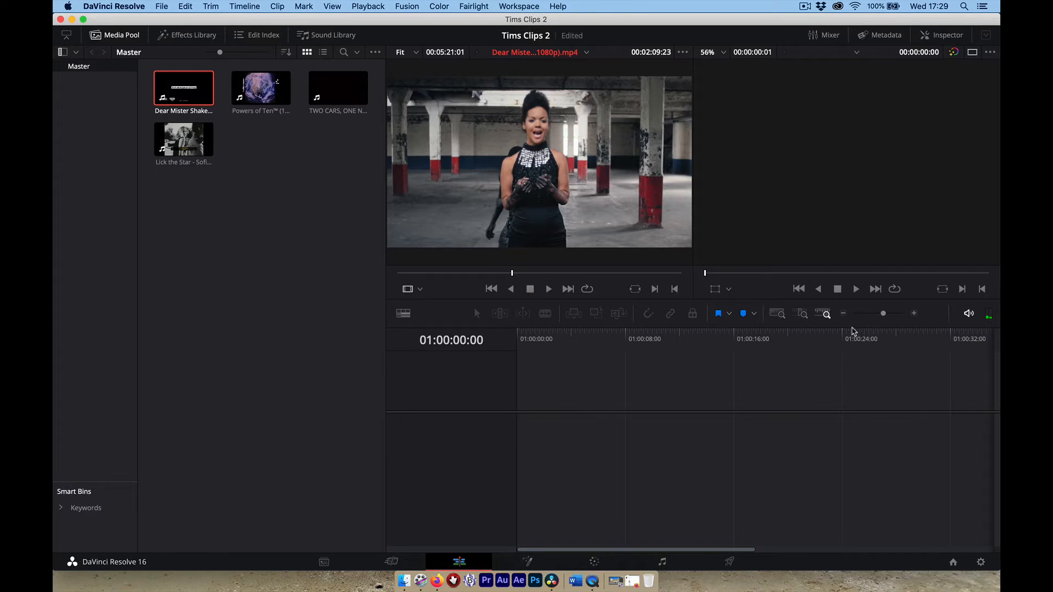
mouse_move(851, 328)
mouse_down()
mouse_move(853, 365)
mouse_move(849, 330)
mouse_up()
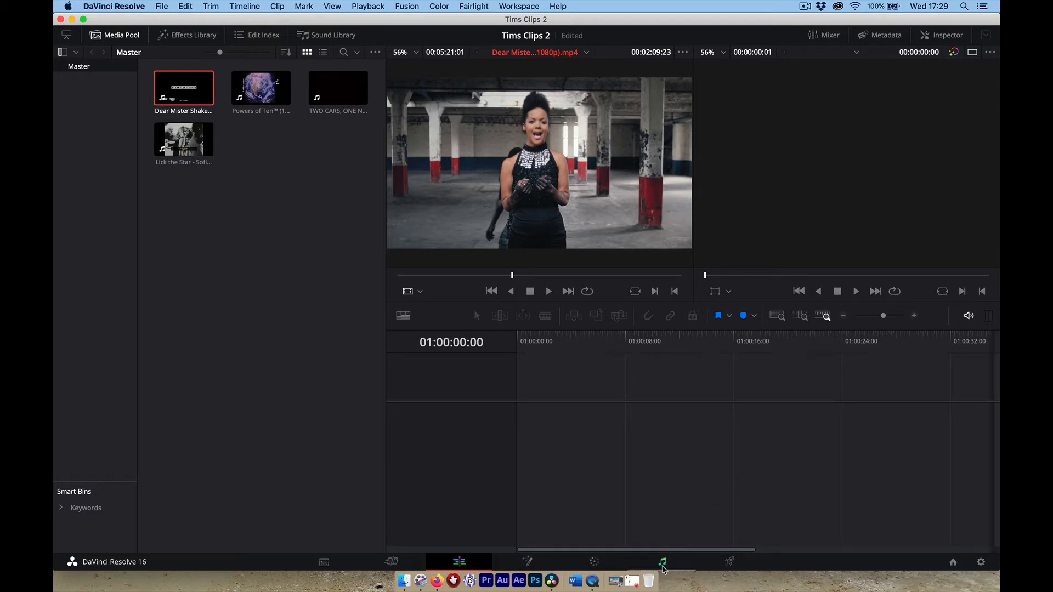
click(663, 563)
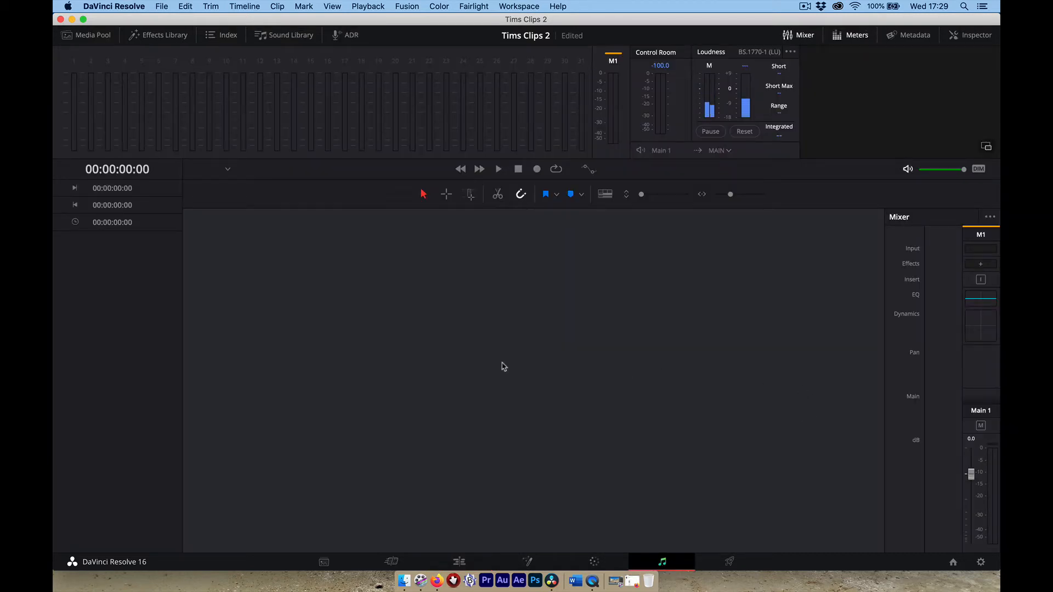
click(468, 561)
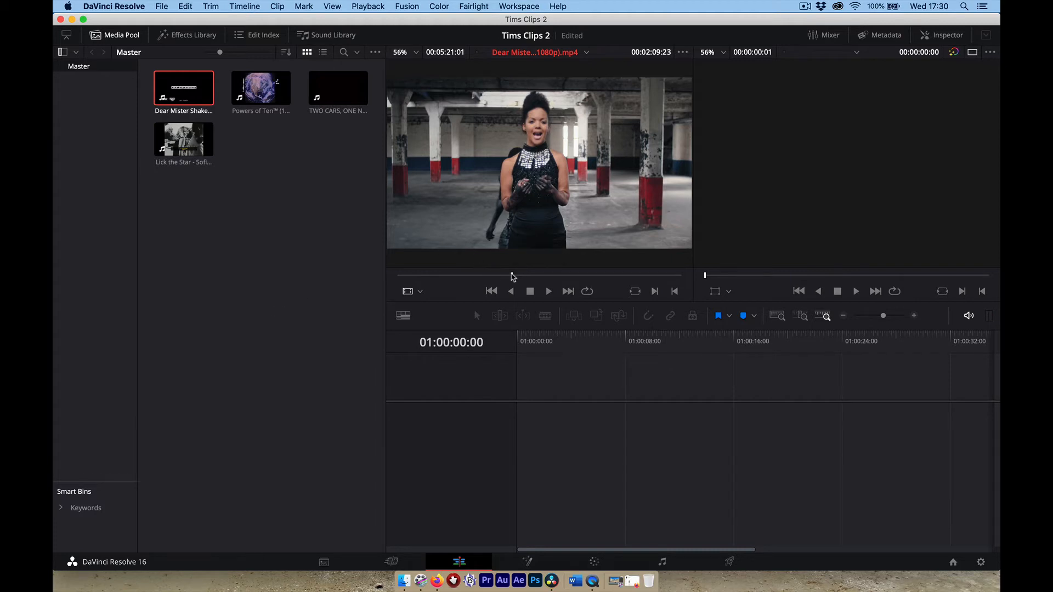
Set the In point on the Dear Mister Shakespeare clip and fine-tune around the singer shot's start.
click(510, 276)
drag(509, 275, 511, 276)
key(i)
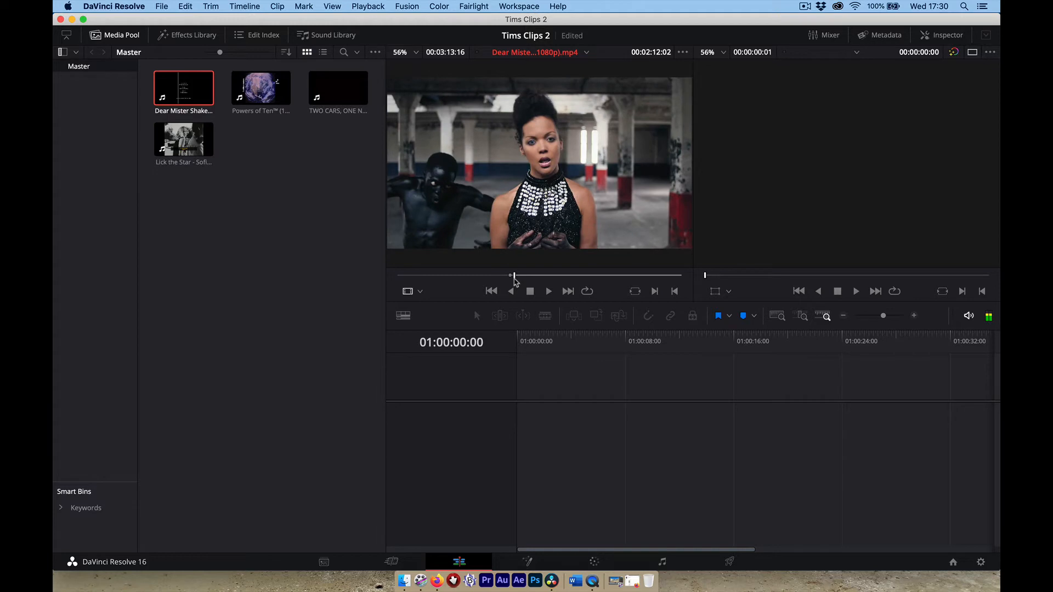
key(Left)
key(Left)
key(Left)
key(Left)
key(Left)
key(Left)
key(Left)
key(Left)
key(Left)
key(Left)
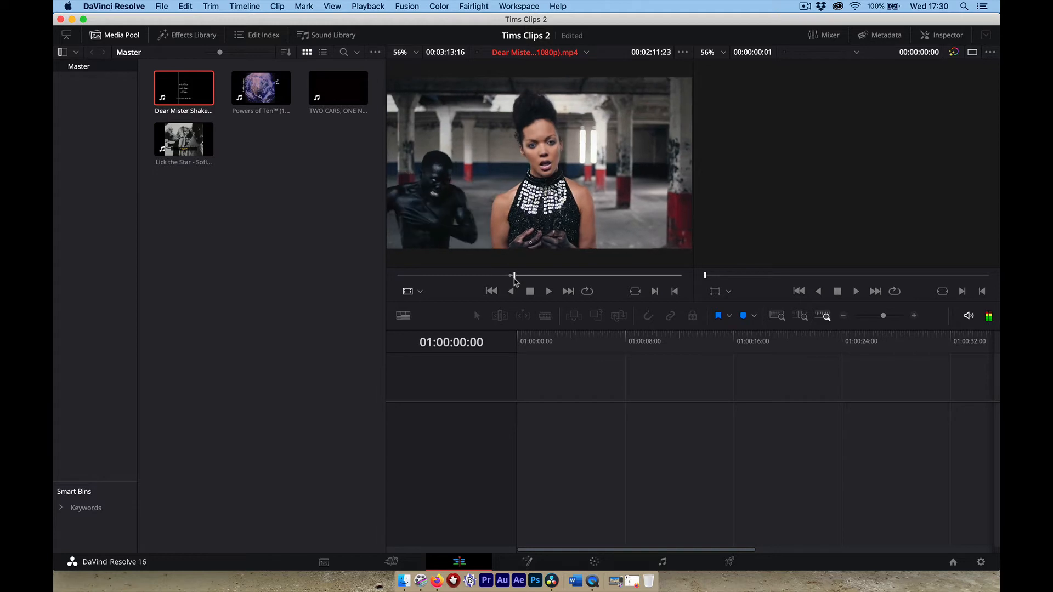
key(Left)
key(Left)
key(Left)
key(Left)
key(Left)
key(Left)
key(Left)
key(Left)
key(Left)
key(Left)
key(Left)
key(Left)
key(Left)
key(Left)
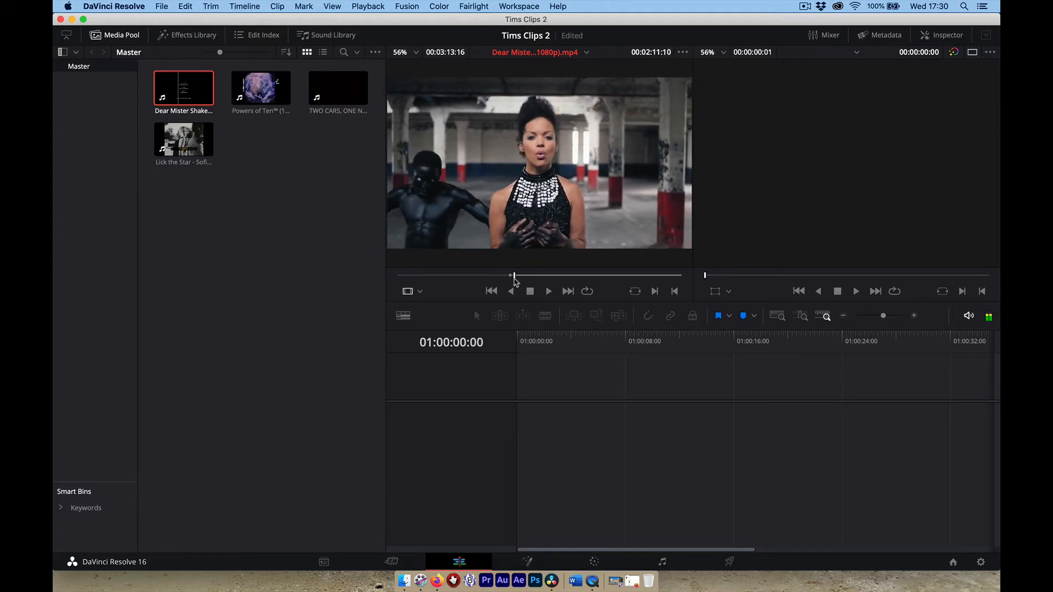
key(Left)
key(Left)
key(Left)
key(Left)
key(Left)
key(Left)
key(Left)
key(Left)
key(Left)
key(Left)
key(Left)
key(Left)
key(Left)
key(Left)
key(Left)
key(Left)
key(Left)
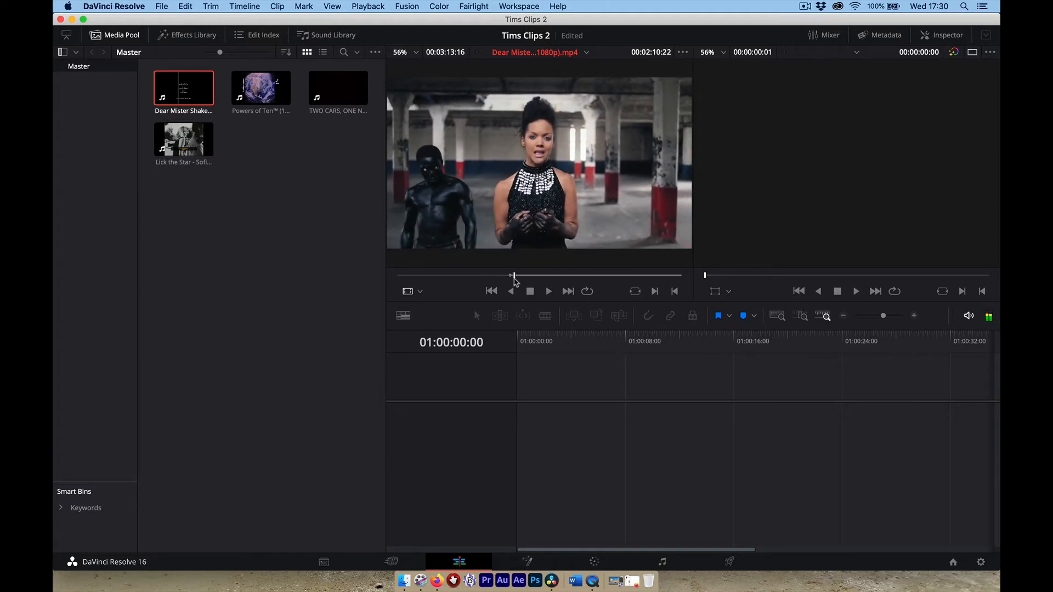
key(Left)
key(Left)
key(Left)
key(Left)
key(Left)
key(Left)
key(Left)
key(Left)
key(Left)
key(Left)
key(Left)
key(Left)
key(Left)
key(Left)
key(Left)
key(Left)
key(Left)
key(Left)
key(Left)
key(Left)
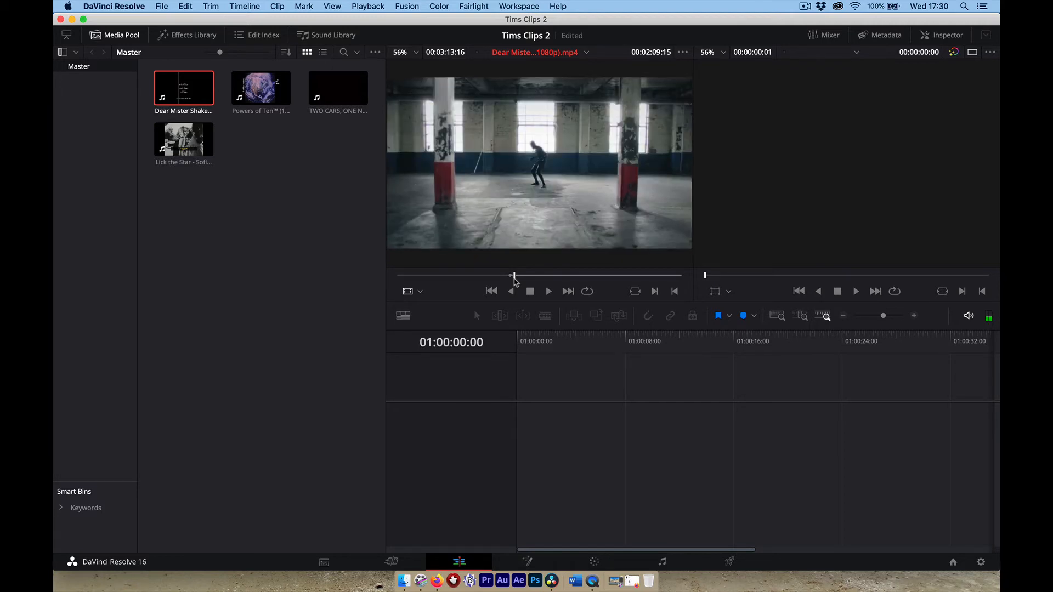
key(Right)
key(Right)
key(Right)
key(Right)
key(Right)
key(Right)
key(Right)
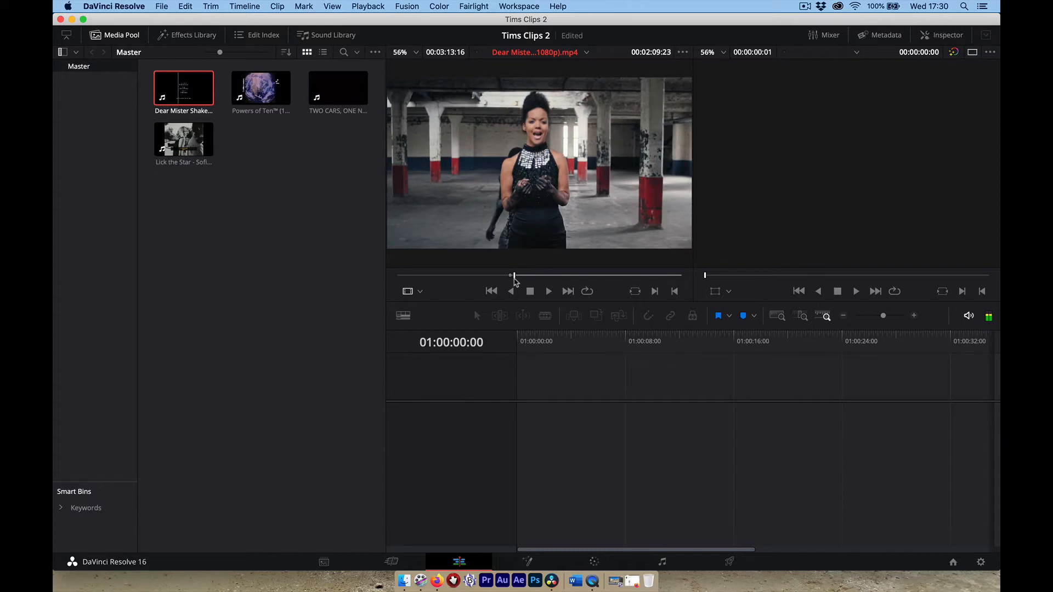
key(Left)
key(Left)
key(Left)
key(Left)
key(Left)
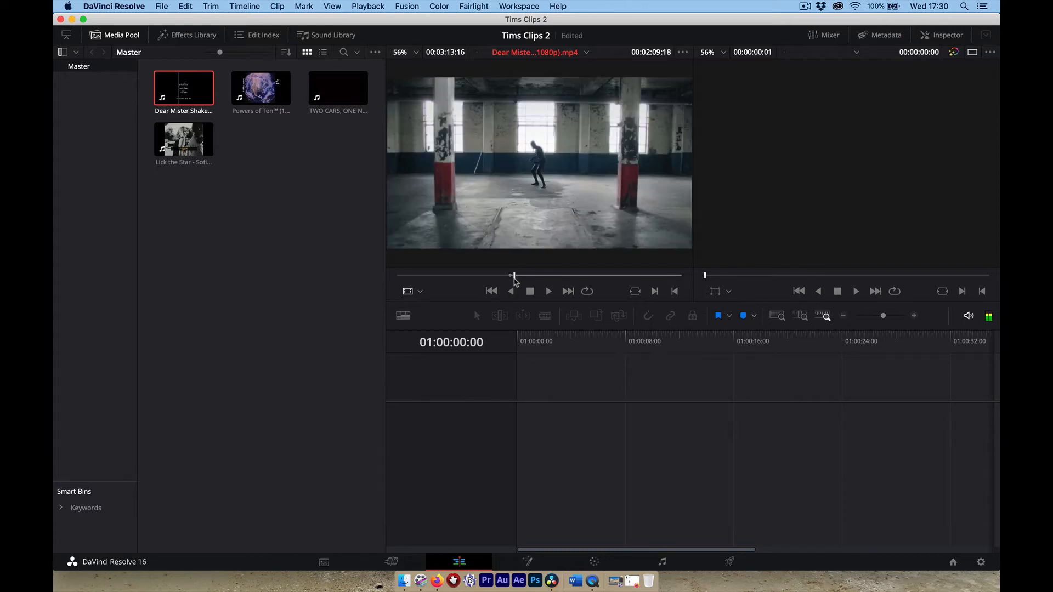
Jump ahead and step frame by frame to the singer shot's last wanted frame near 02:16:04.
key(shift+Right)
key(shift+Right)
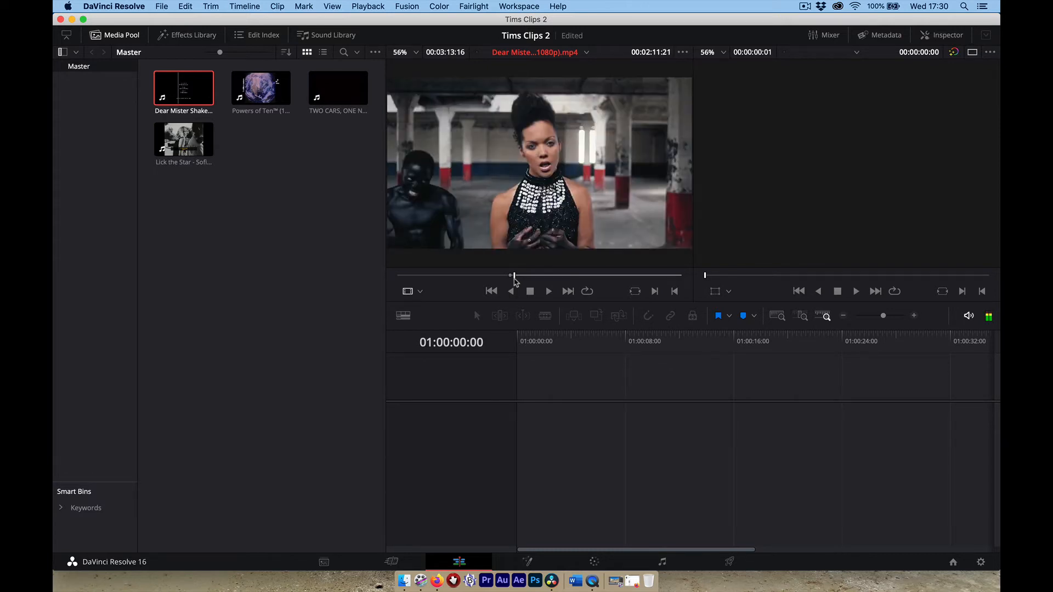
key(Left)
key(Left)
key(Left)
key(Left)
key(Left)
key(Left)
key(Left)
key(Left)
key(Left)
key(Left)
key(Left)
key(Left)
key(Left)
key(Left)
key(Left)
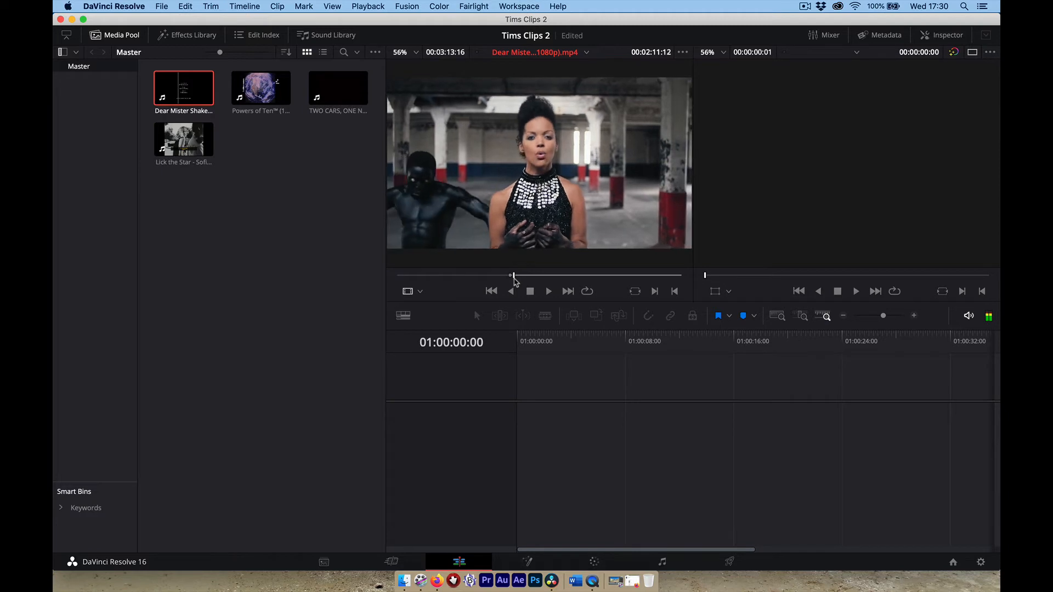
key(Left)
key(Left)
key(Left)
key(Left)
key(Left)
key(Left)
key(Left)
key(Left)
key(Left)
key(Left)
key(Left)
key(Left)
key(Left)
key(Left)
key(Left)
key(Left)
key(Left)
key(Left)
key(Left)
key(Left)
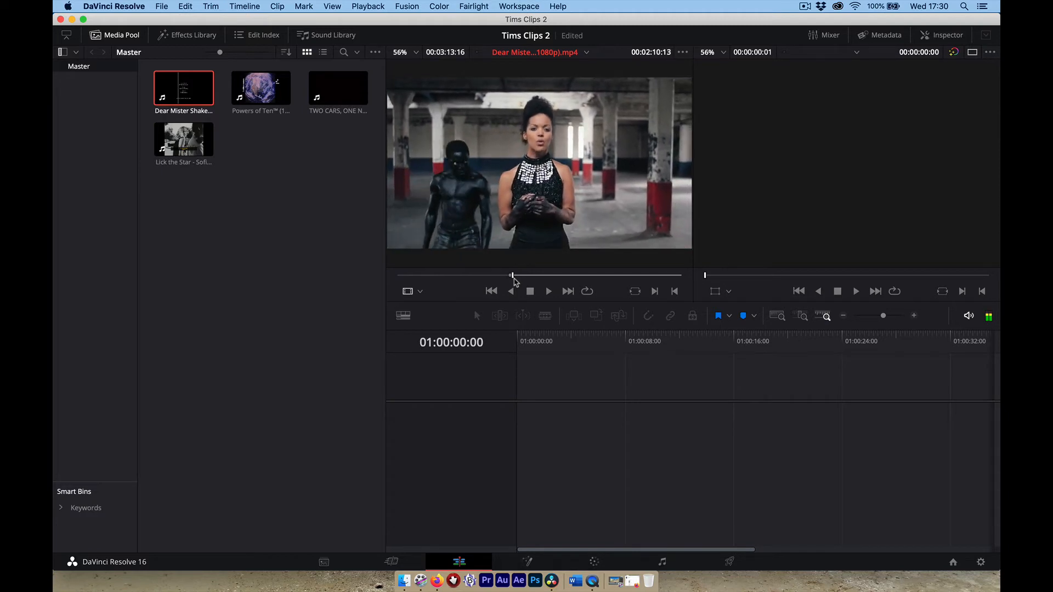
key(Left)
key(Left)
key(Left)
key(Left)
key(Left)
key(Left)
key(Left)
key(Left)
key(Left)
key(Left)
key(Left)
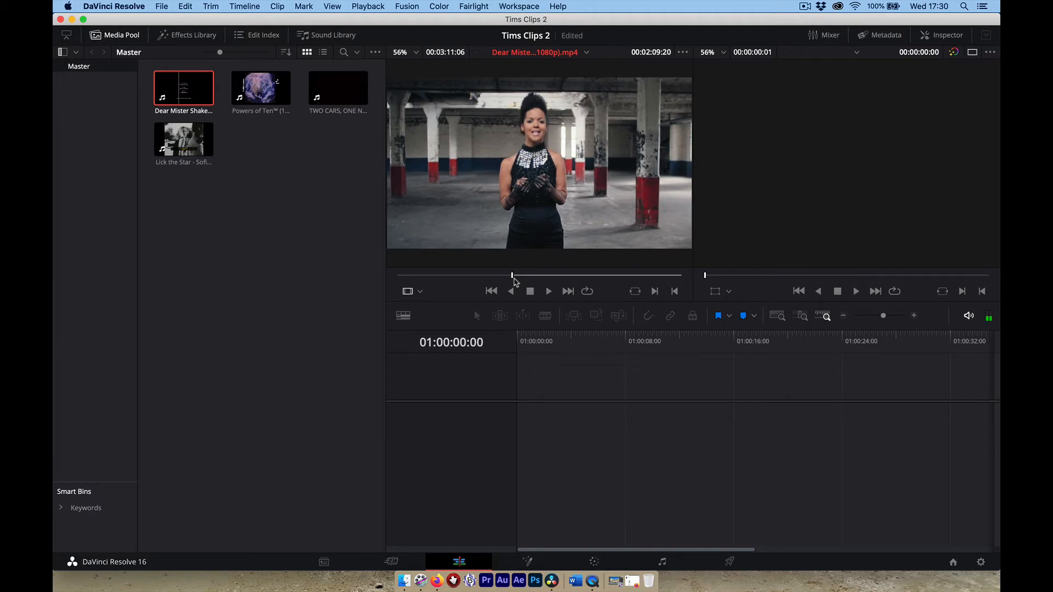
key(space)
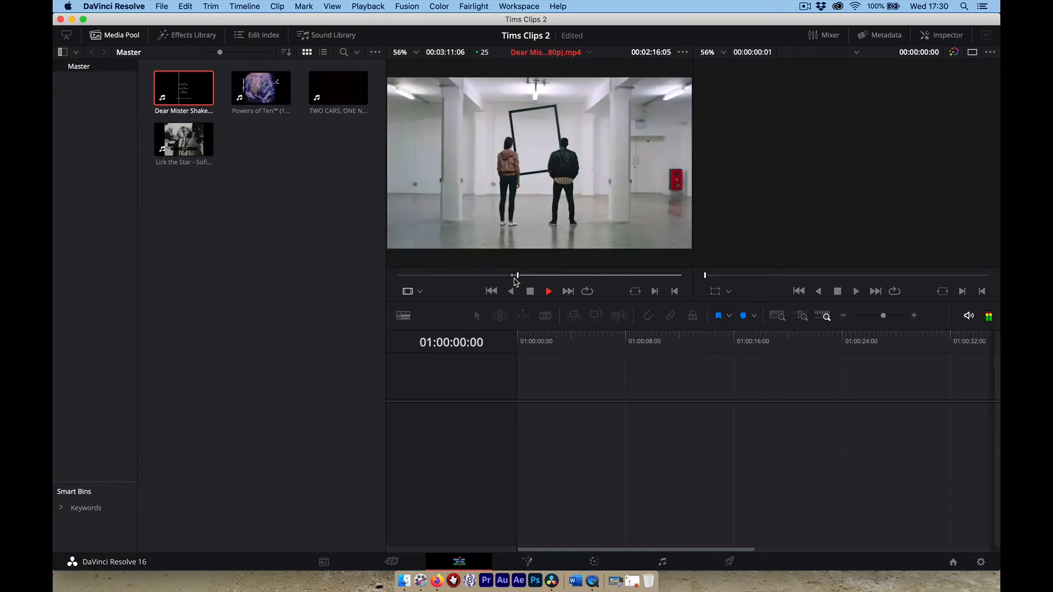
key(space)
key(Left)
key(Left)
key(Left)
key(Left)
key(Left)
key(Left)
key(Left)
key(Left)
key(Left)
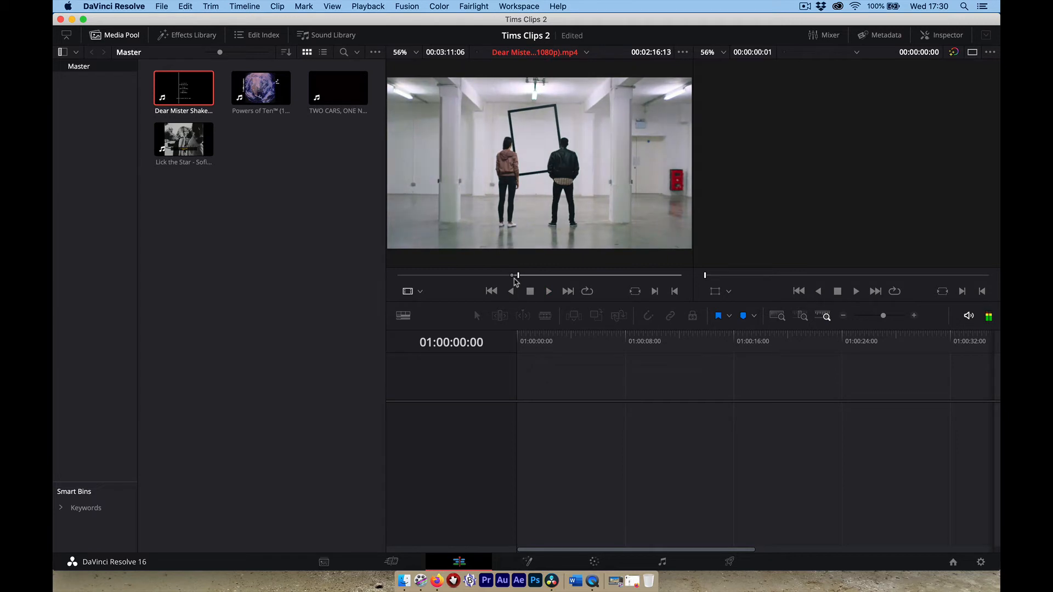
key(Left)
key(Left)
key(Left)
key(Left)
key(Left)
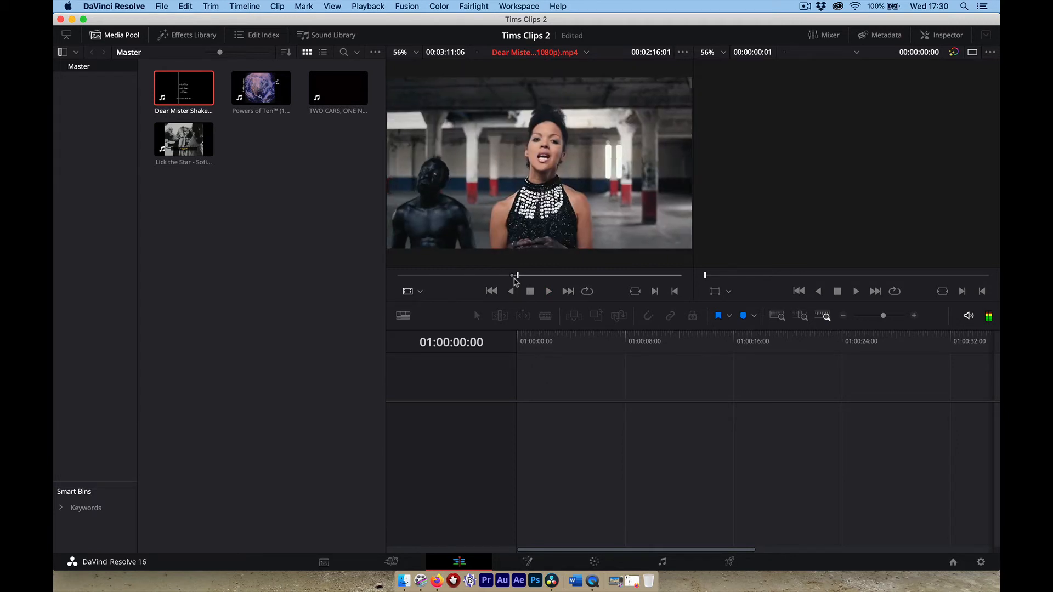
key(Right)
key(Right)
key(Right)
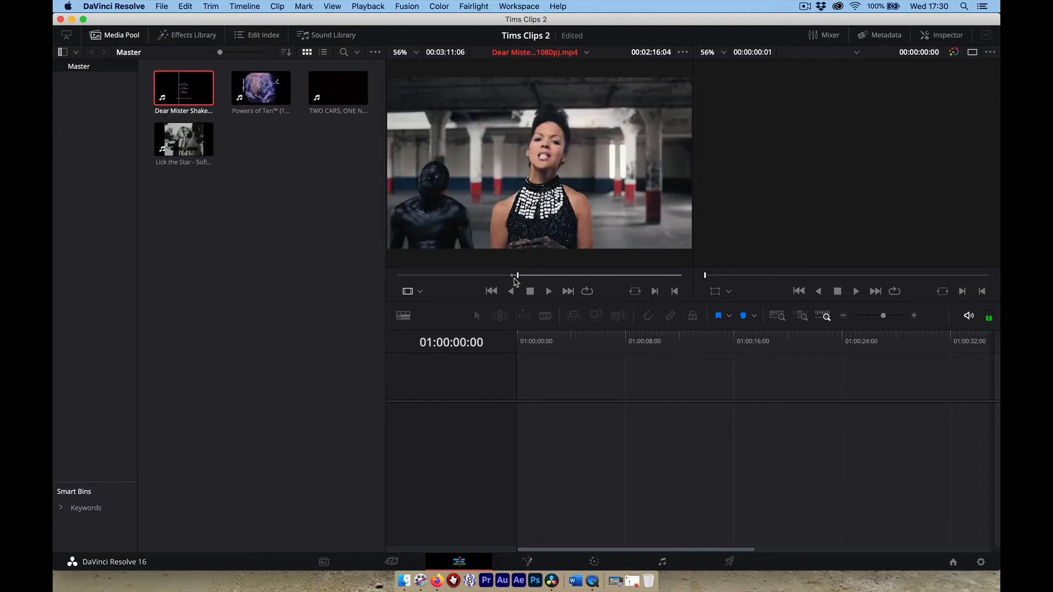
Mark the Out point and drop the 6-second-10-frame section onto a new Timeline 1.
key(o)
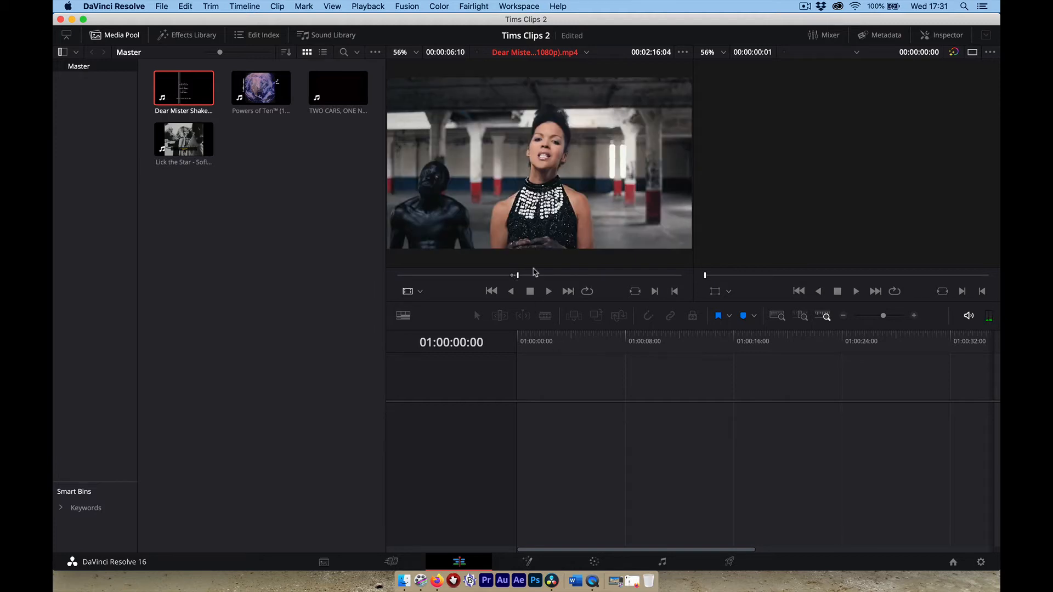
mouse_move(539, 170)
drag(554, 259, 555, 447)
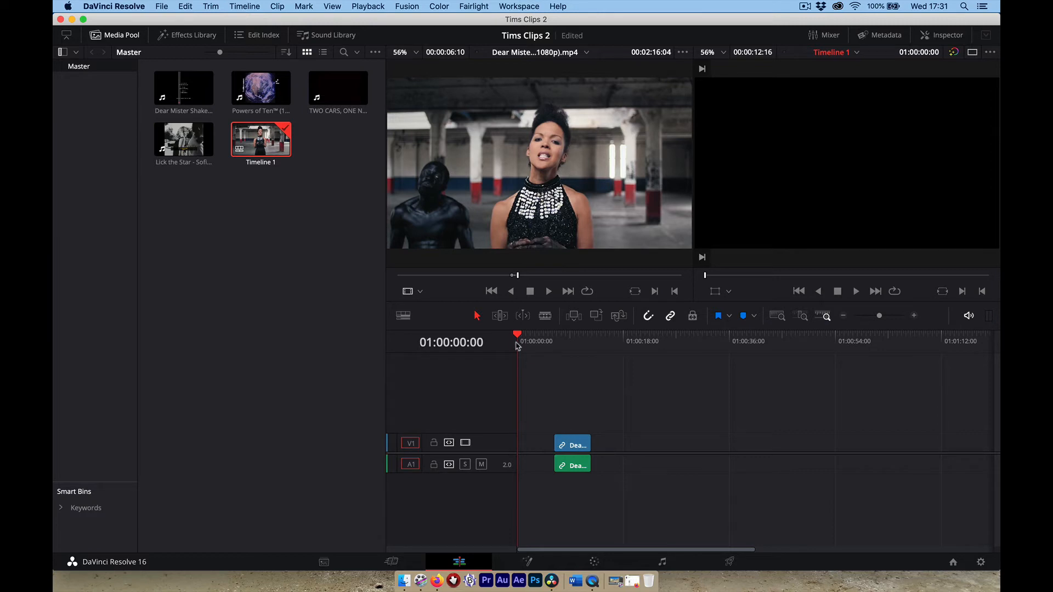
drag(521, 337, 493, 339)
drag(521, 334, 533, 336)
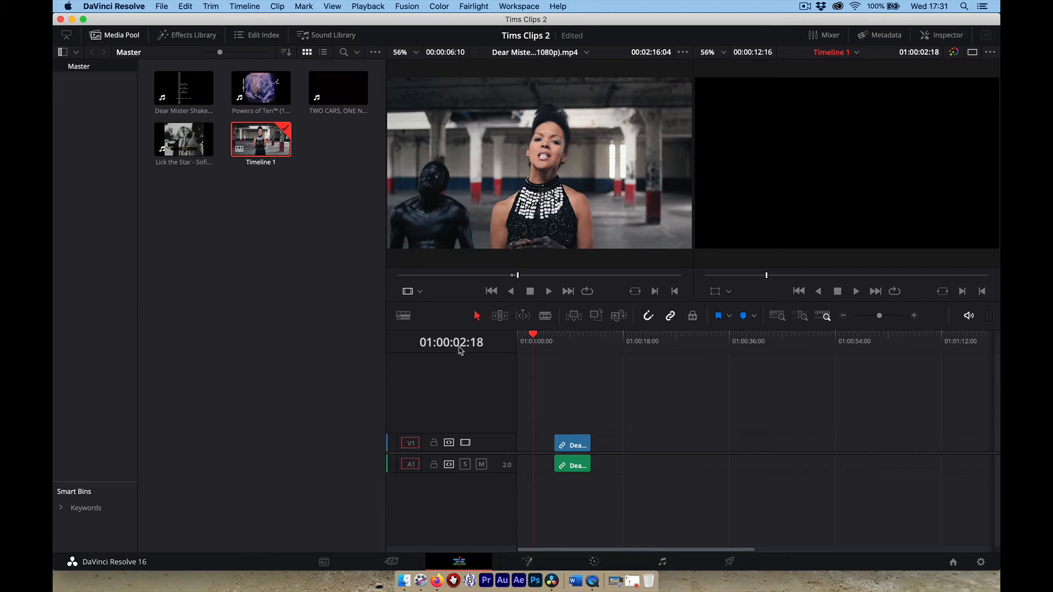
mouse_move(533, 335)
mouse_down()
mouse_move(518, 335)
mouse_move(530, 336)
mouse_up()
Zoom the timeline, move the clip to start at 01:00:01:00, and park the playhead past its end.
mouse_move(879, 316)
mouse_down()
mouse_move(869, 321)
mouse_move(890, 322)
mouse_up()
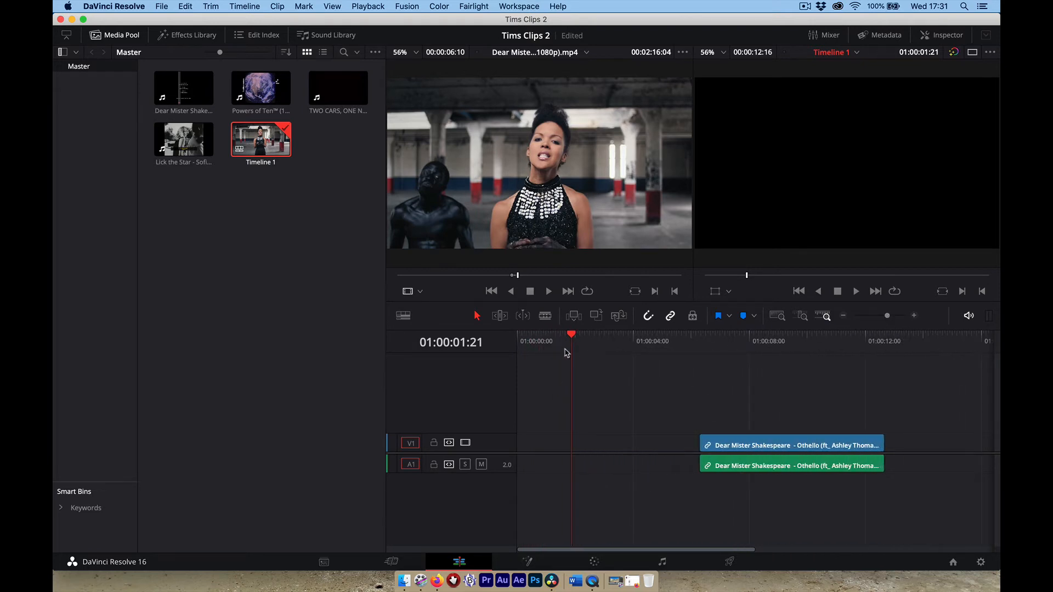
drag(571, 339, 547, 341)
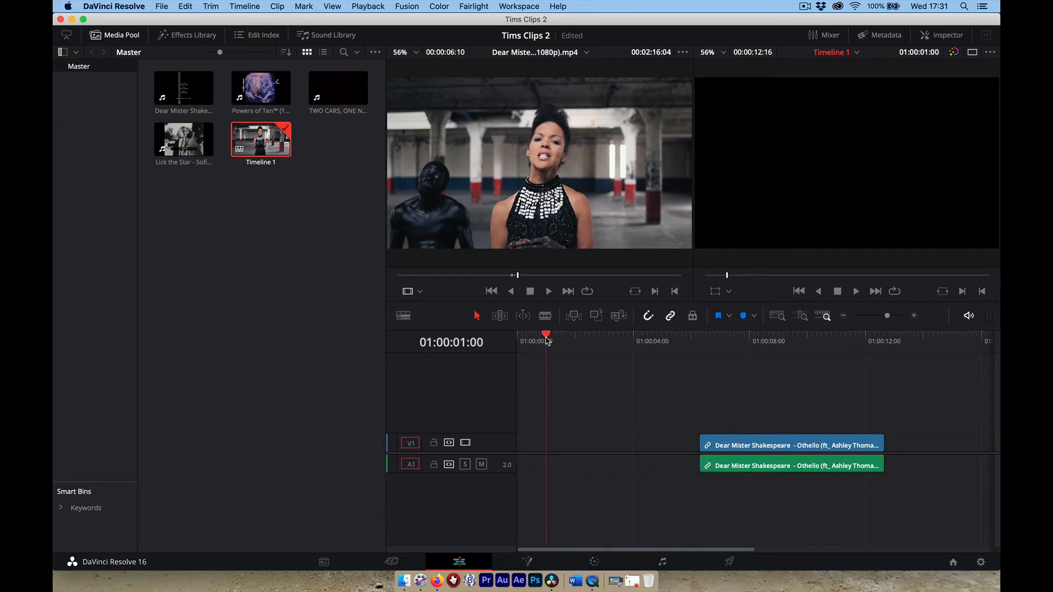
drag(780, 449, 627, 448)
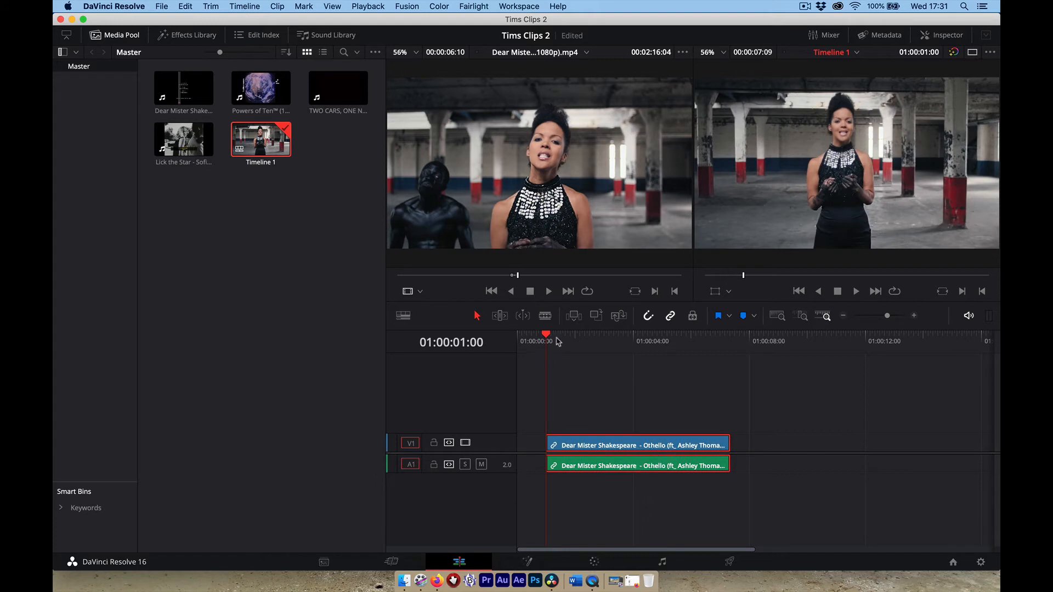
drag(547, 337, 749, 350)
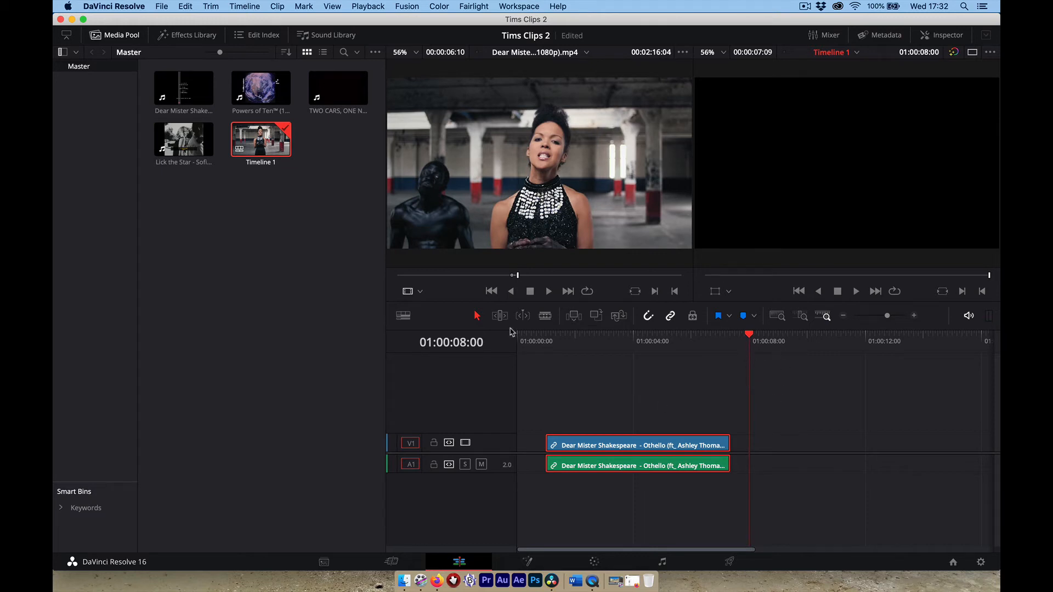
drag(446, 318, 383, 301)
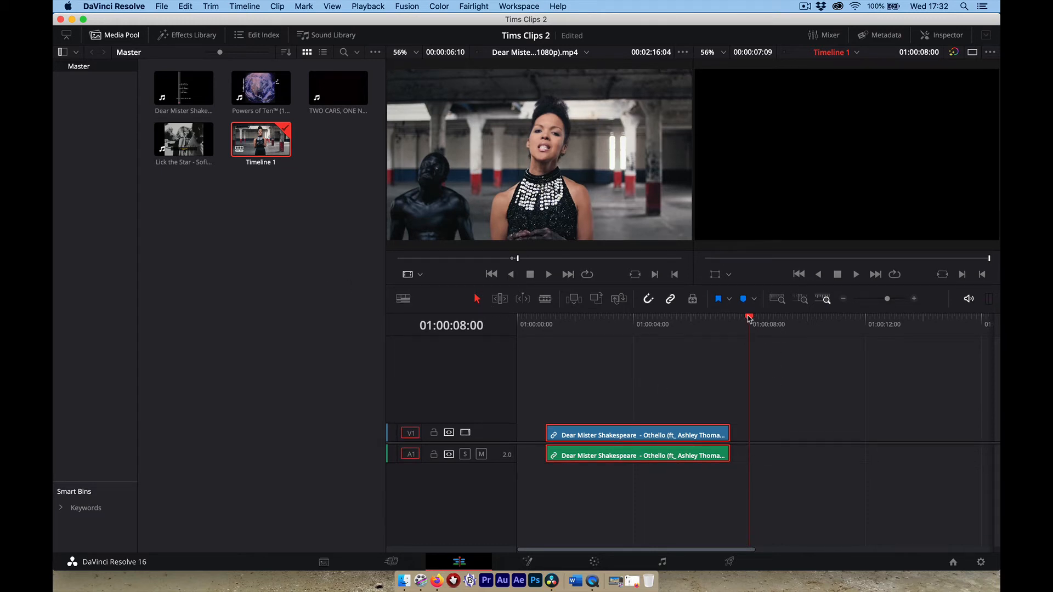
drag(749, 318, 757, 319)
Mark a 44-second Lick the Star section and place it on V1/A1 at 01:00:08:06.
double_click(179, 147)
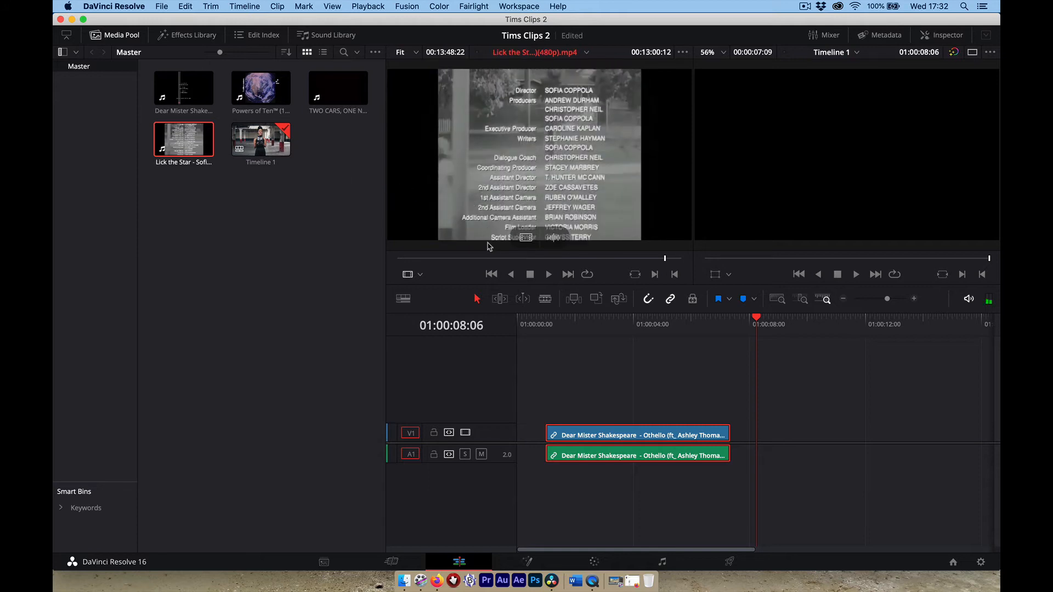
mouse_move(492, 259)
mouse_down()
mouse_move(457, 259)
mouse_move(481, 259)
mouse_up()
key(o)
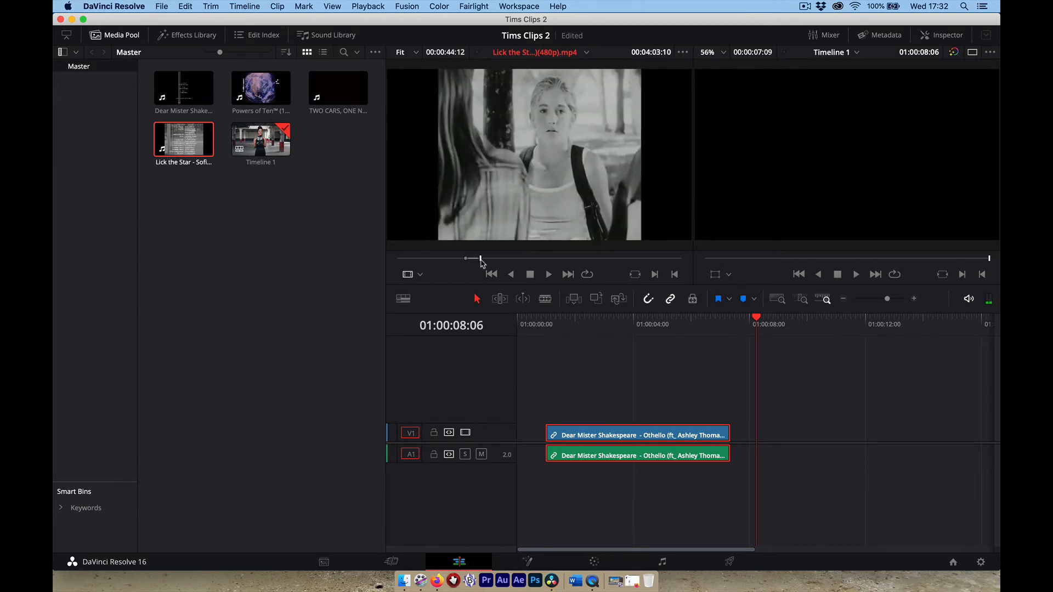
drag(520, 163, 776, 435)
drag(769, 433, 763, 433)
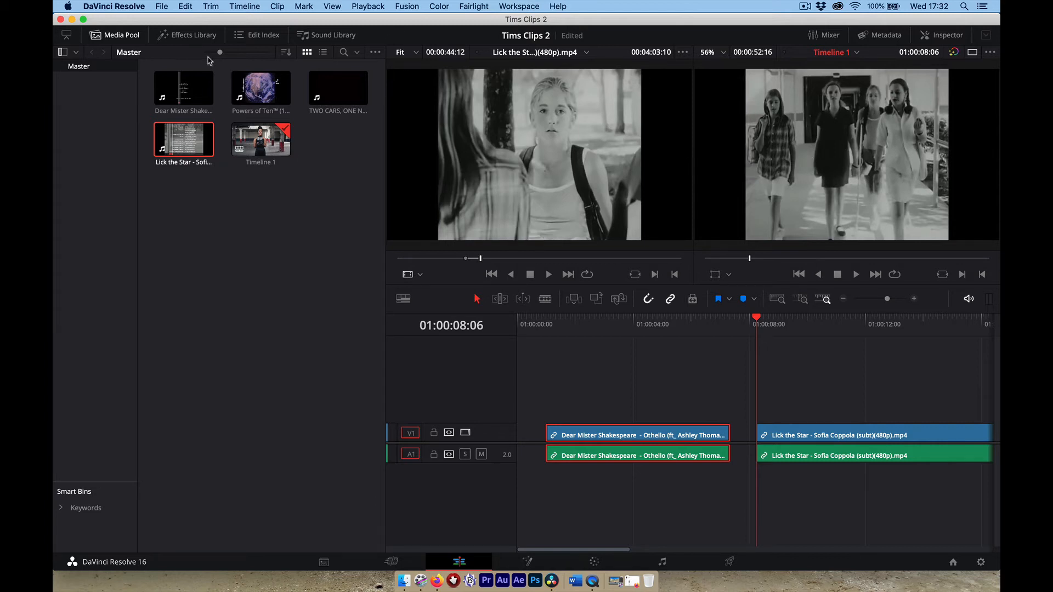
Show the Effects Library with Cross Fade and Dissolve transitions, plus the Edit Index clip list.
click(163, 34)
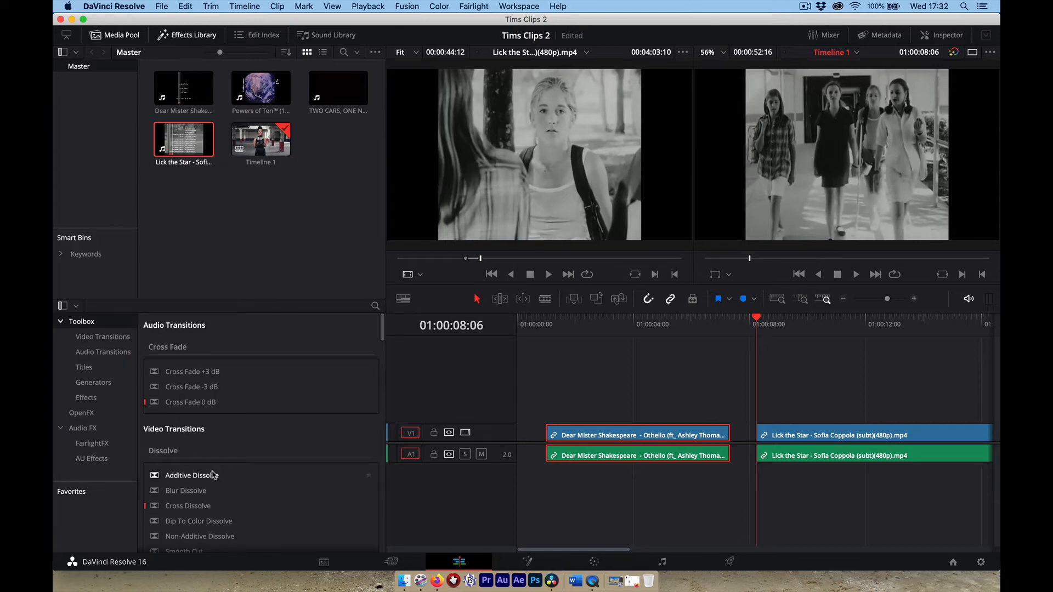
scroll(146, 384, down, 2)
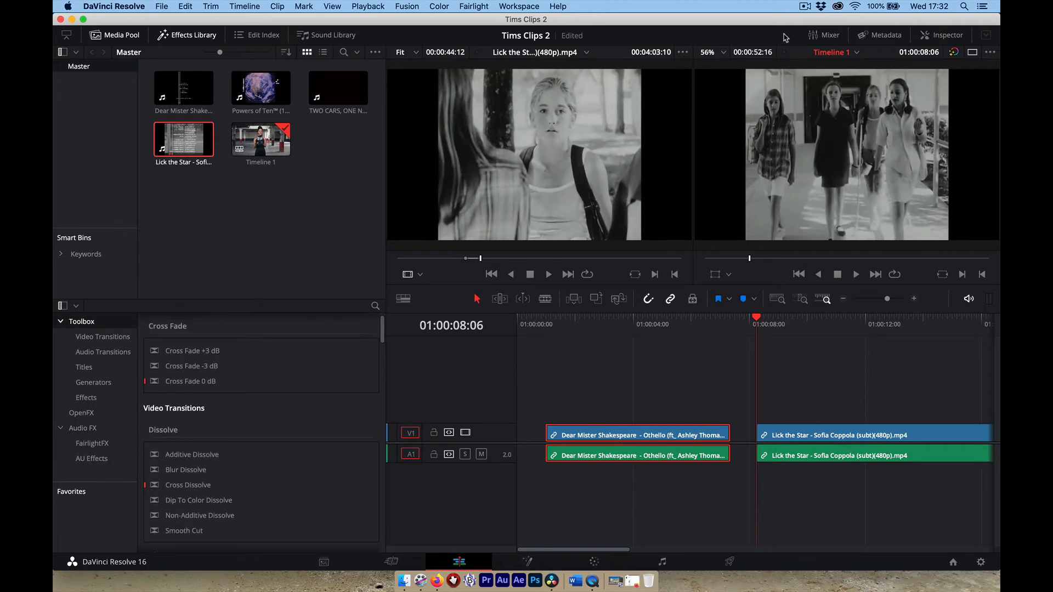
click(804, 7)
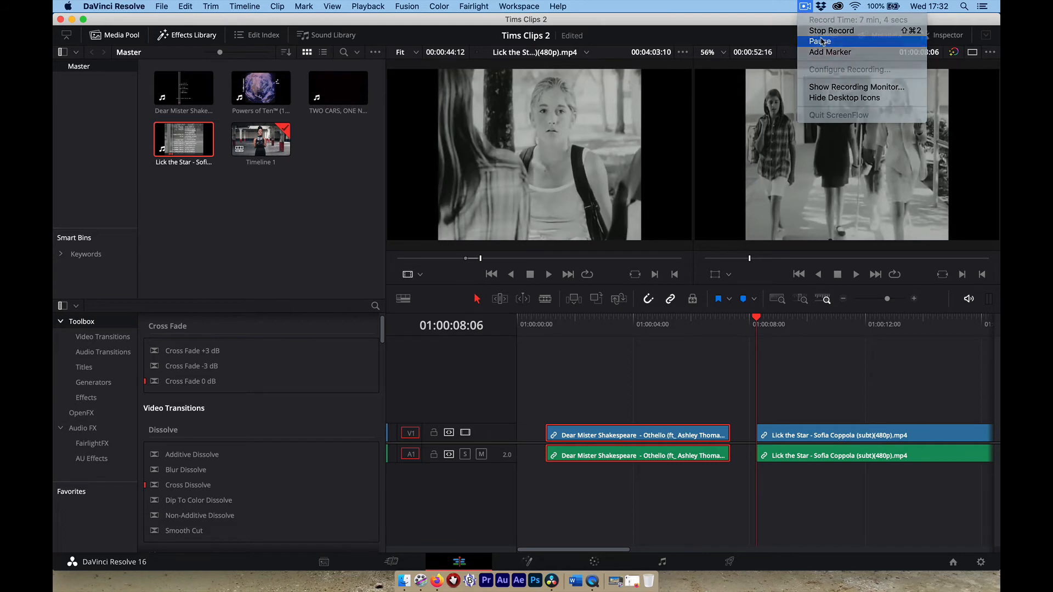
click(812, 35)
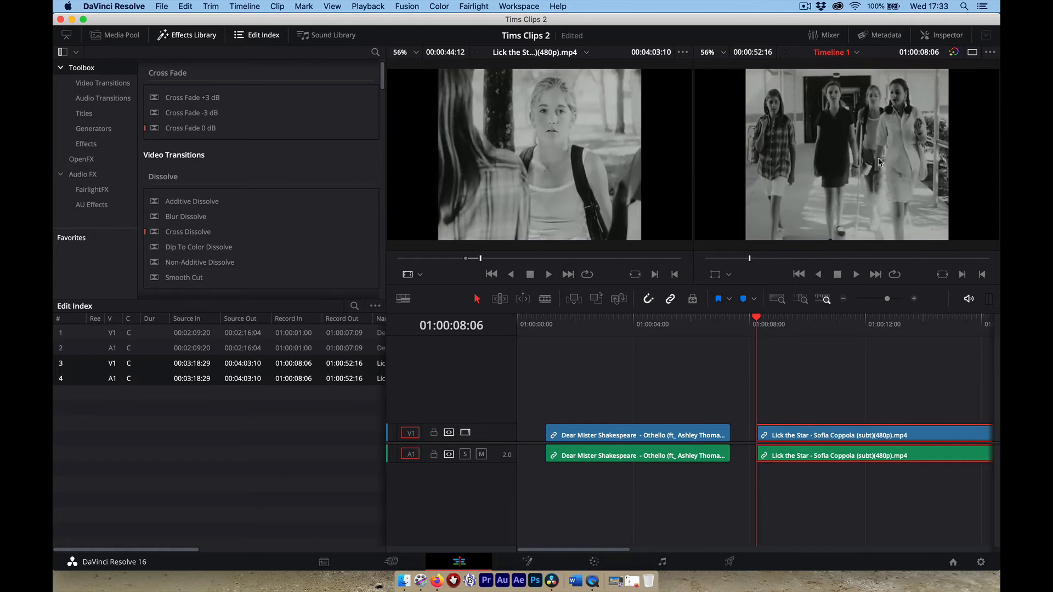
Set the Lick the Star clip's Transform Zoom to 0.890 in the Inspector, then close it.
click(936, 36)
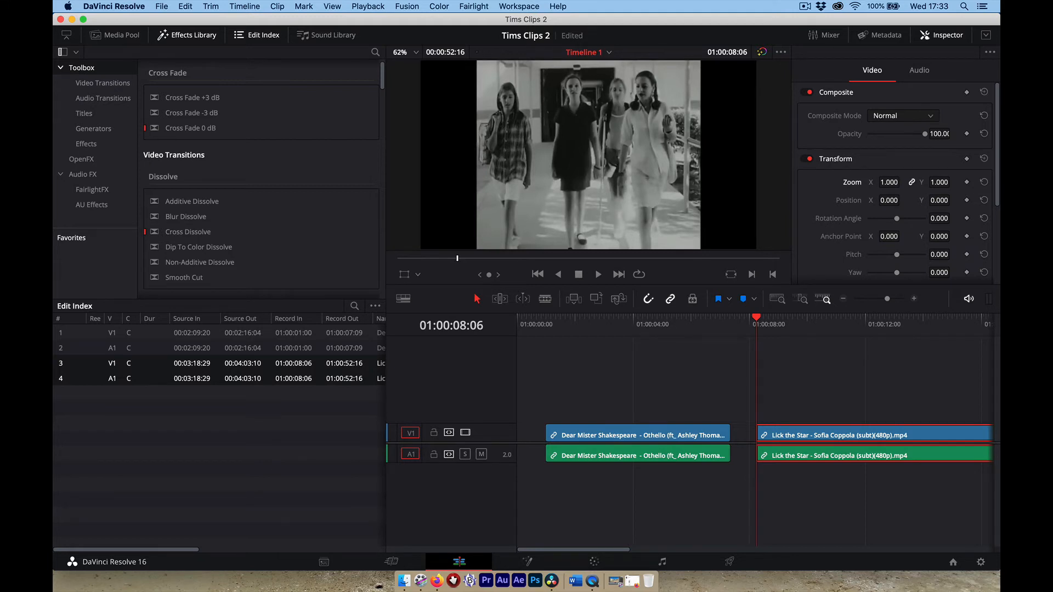
mouse_move(889, 182)
mouse_down()
mouse_move(878, 182)
mouse_move(902, 182)
mouse_move(865, 182)
mouse_move(905, 182)
mouse_move(890, 182)
mouse_up()
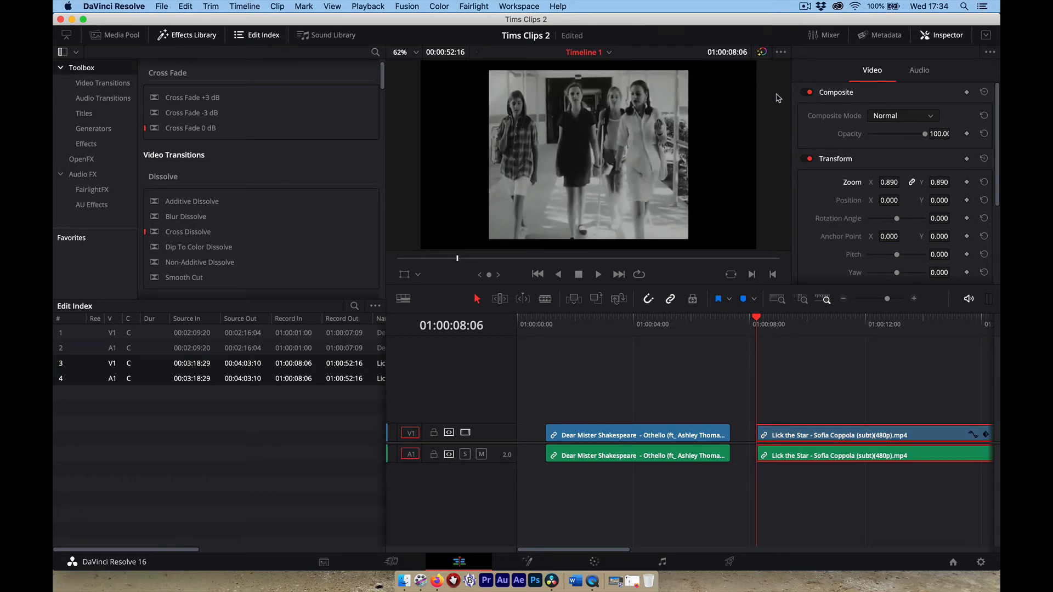
click(942, 35)
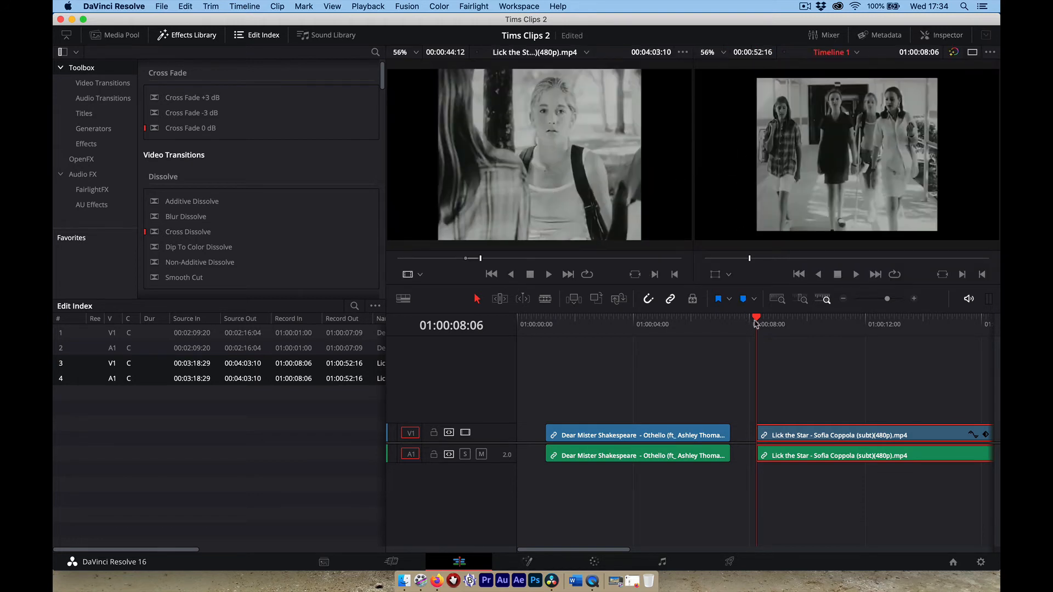
Shift the Lick the Star clip later on the timeline, leaving a gap after the first clip.
mouse_move(756, 324)
mouse_down()
mouse_move(798, 322)
mouse_move(775, 322)
mouse_up()
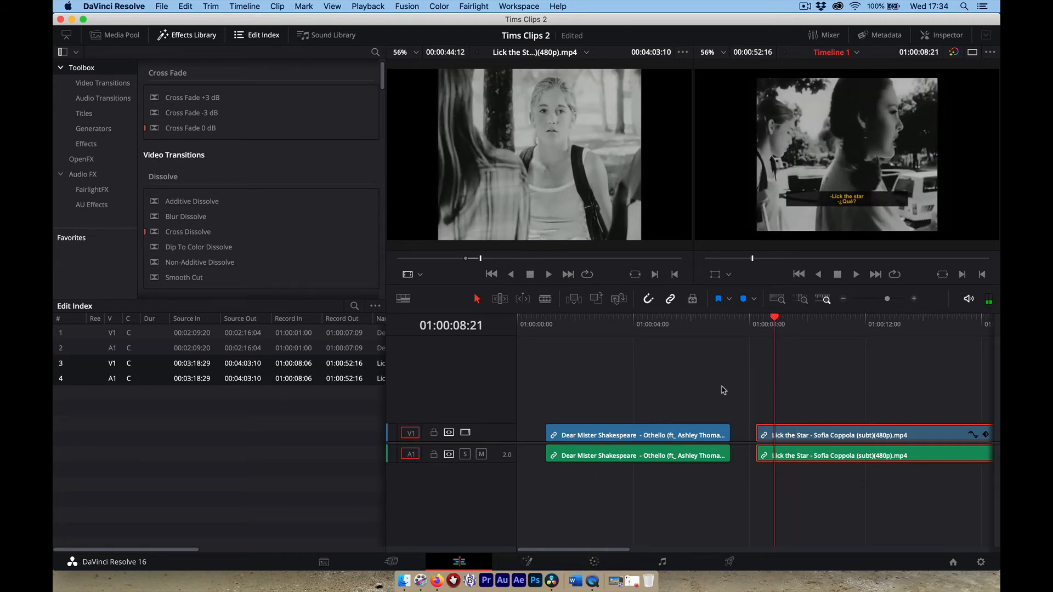
drag(888, 302, 880, 301)
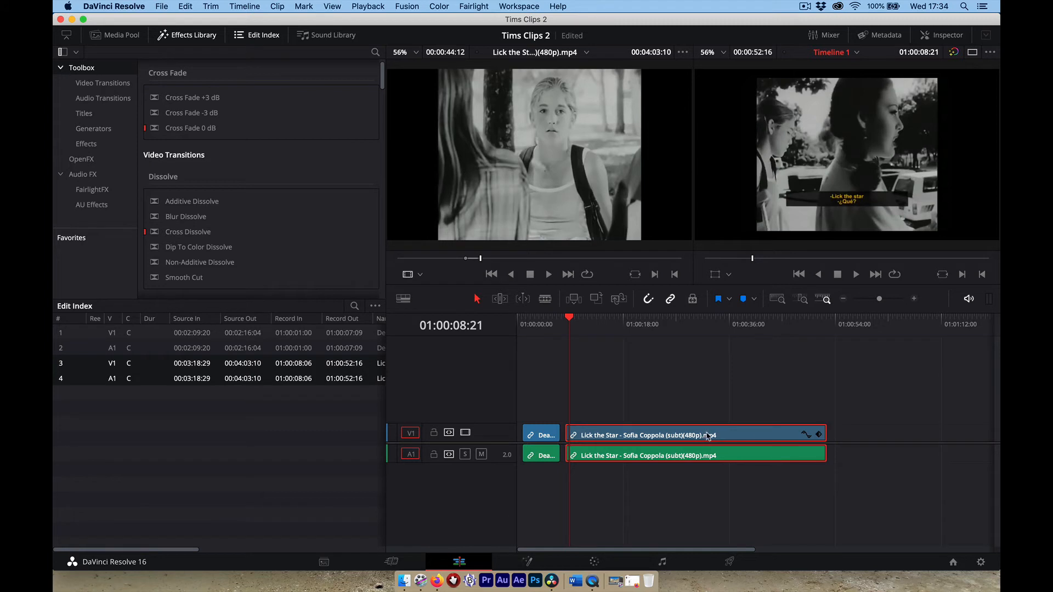
drag(708, 436, 725, 437)
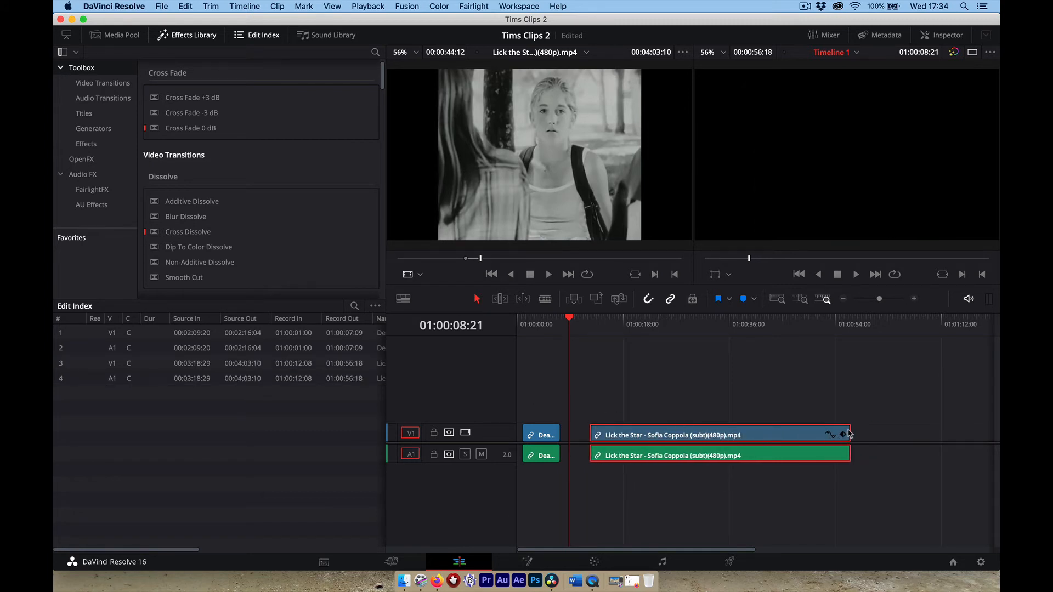
Trim Lick the Star's end back to 01:00:46:20 and review the cut into it.
drag(849, 433, 792, 431)
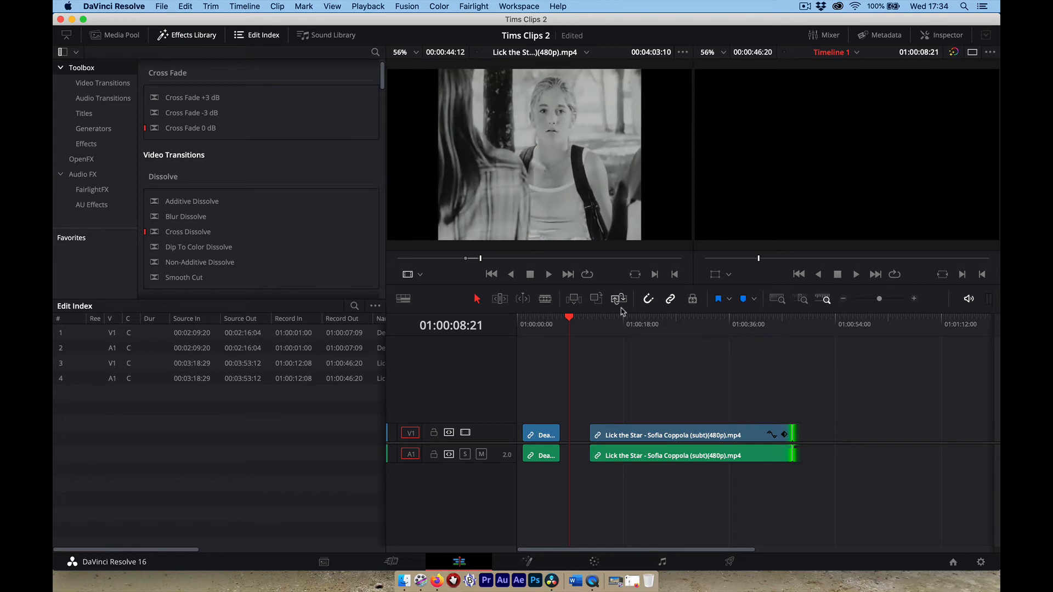
click(570, 321)
drag(570, 321, 813, 325)
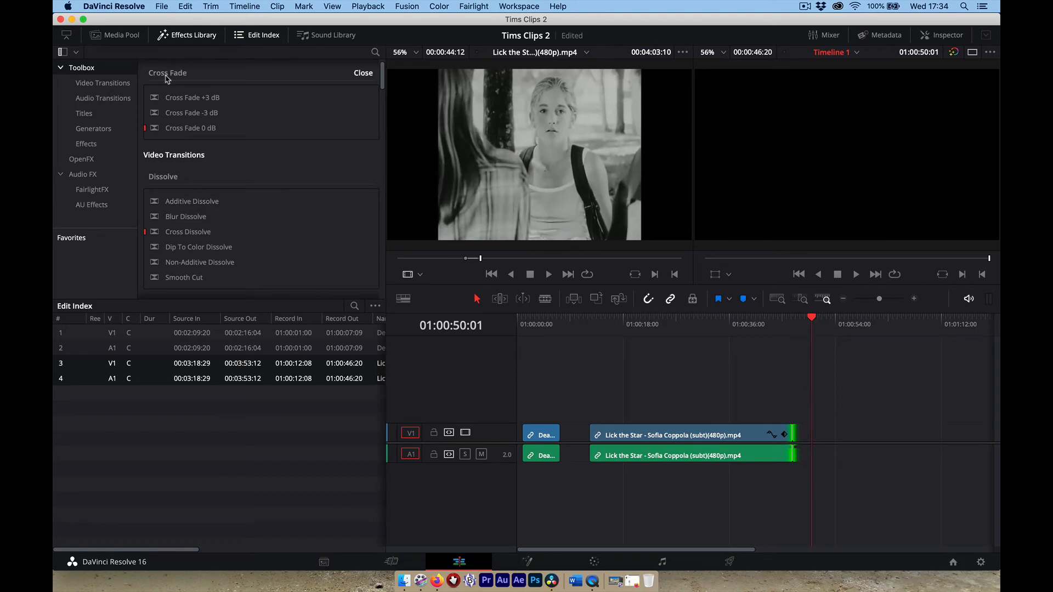
Mark an Out point in Powers of Ten and drop that 50-second section after Lick the Star.
click(116, 34)
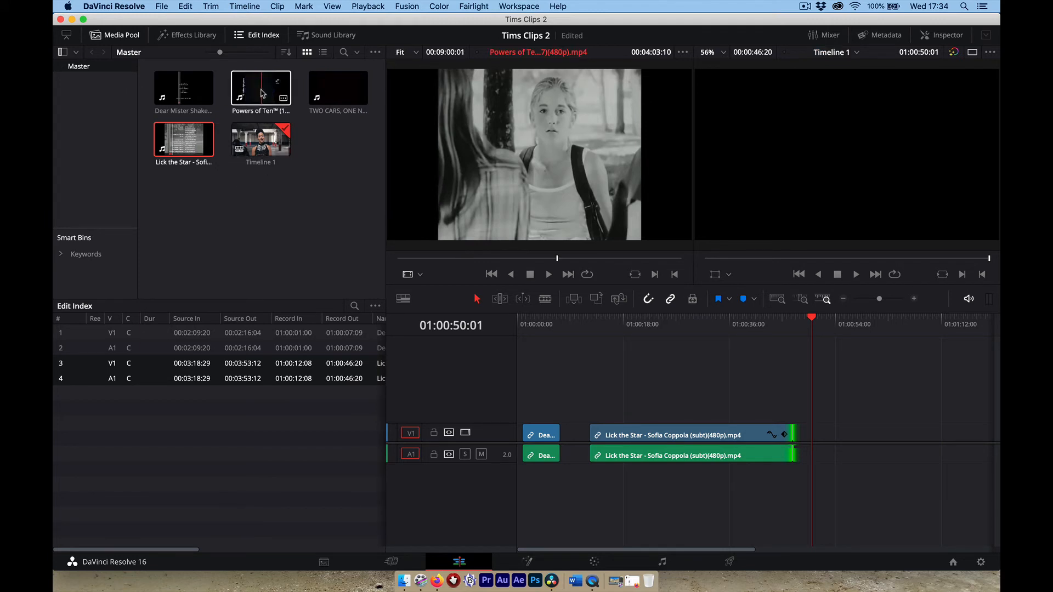
click(254, 93)
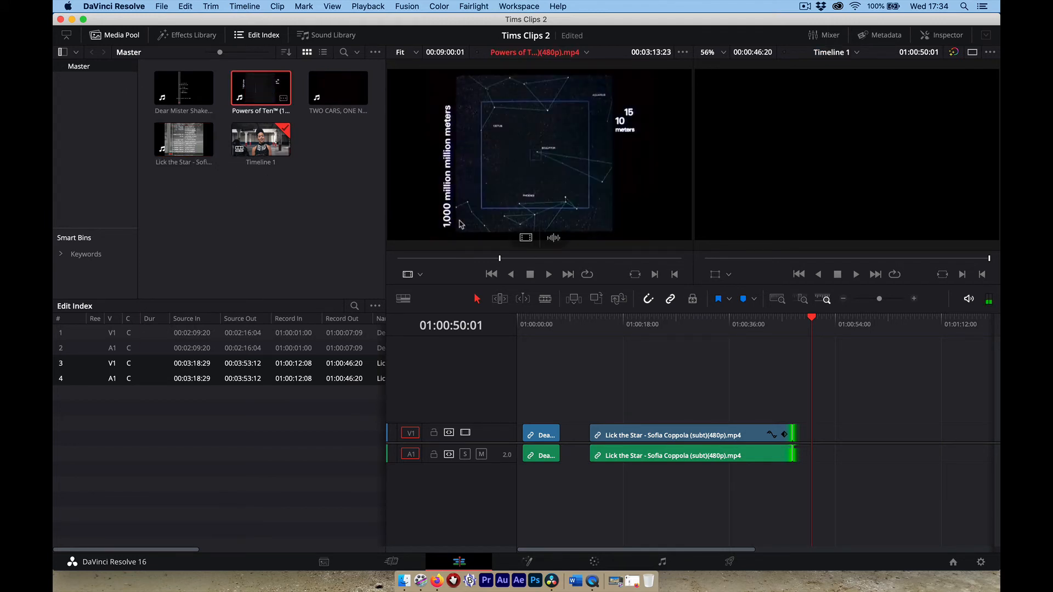
drag(486, 260, 519, 261)
key(o)
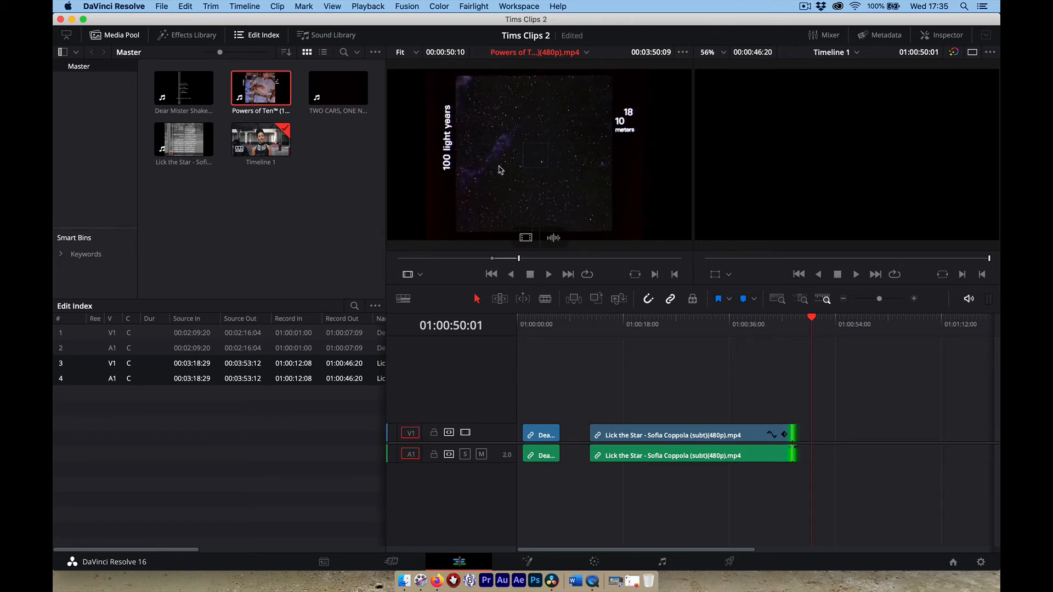
drag(500, 169, 817, 438)
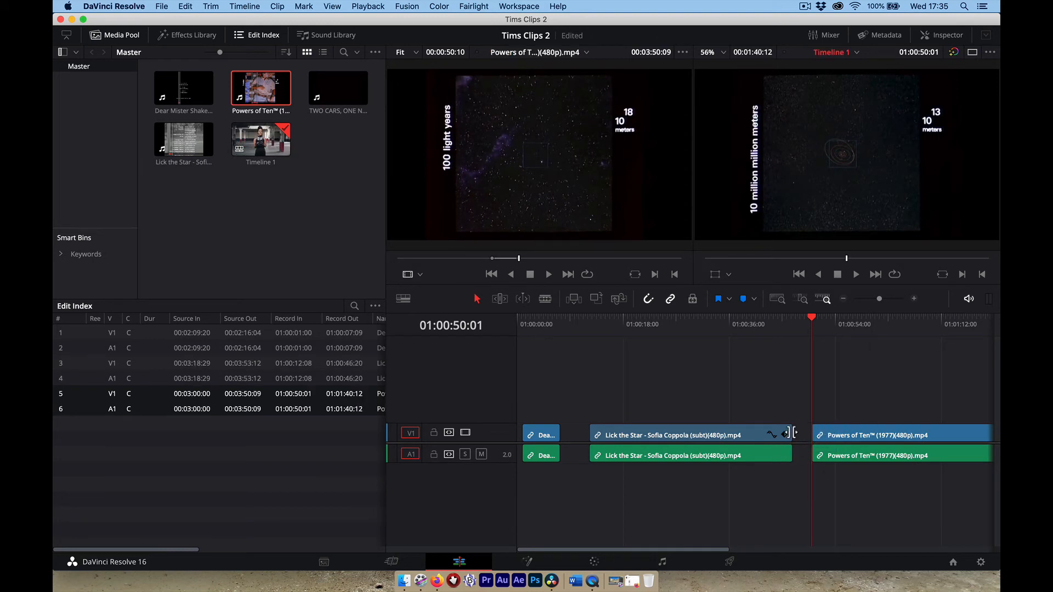
Trim Lick the Star shorter and slide it and Powers of Ten (now 01:00:35:17–01:01:26:04) left.
drag(790, 433, 725, 432)
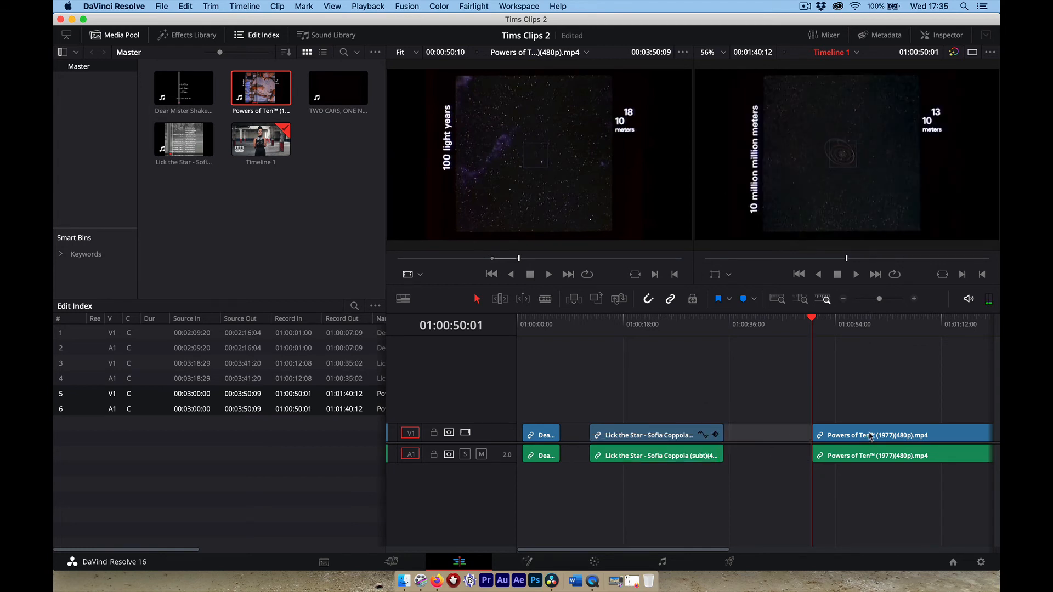
drag(871, 436, 797, 435)
drag(632, 435, 622, 436)
drag(830, 437, 822, 439)
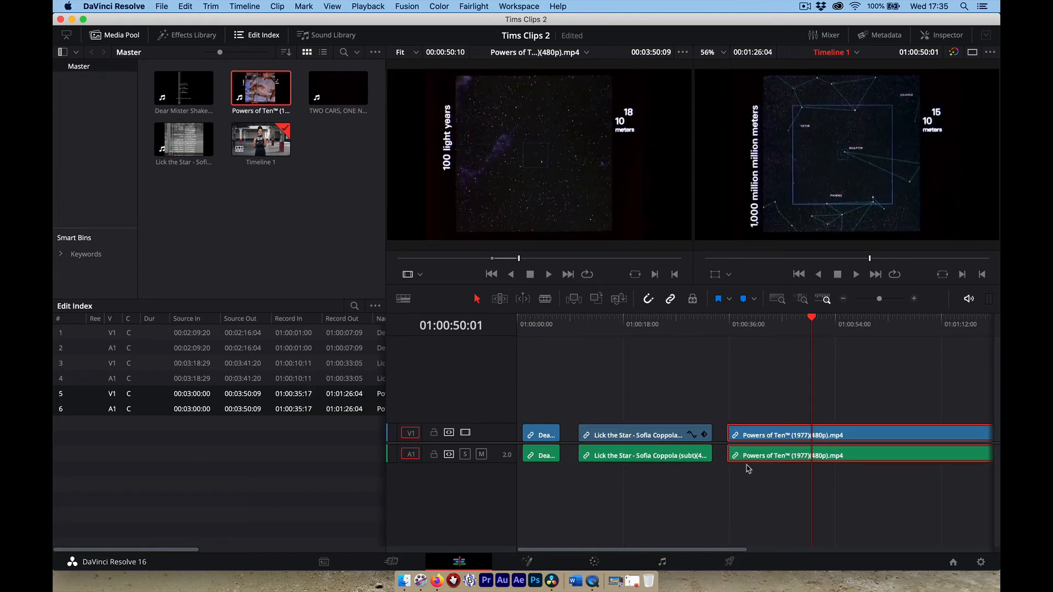
drag(885, 302, 874, 304)
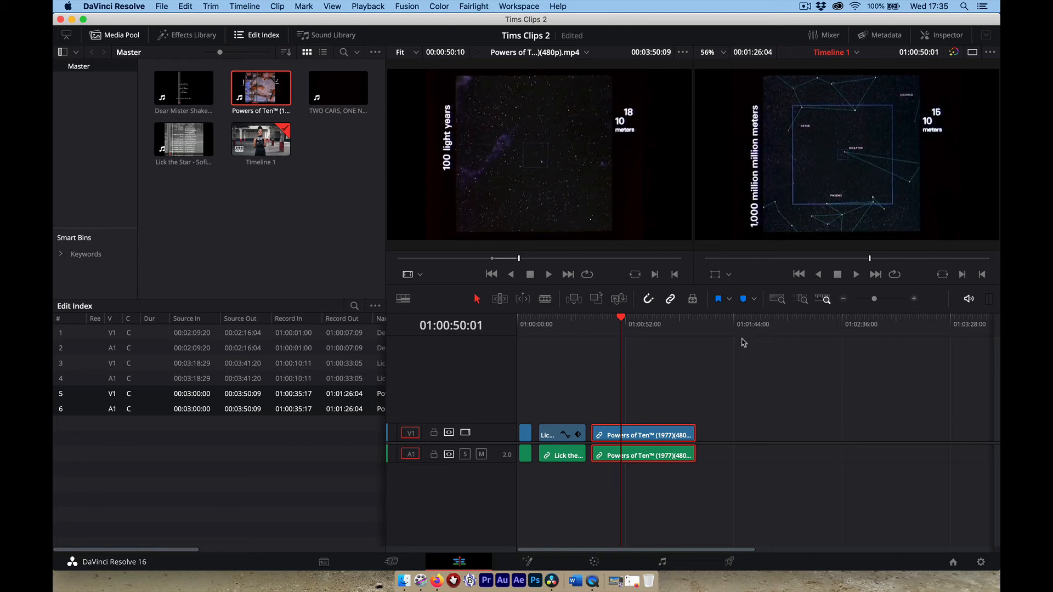
drag(618, 311, 644, 343)
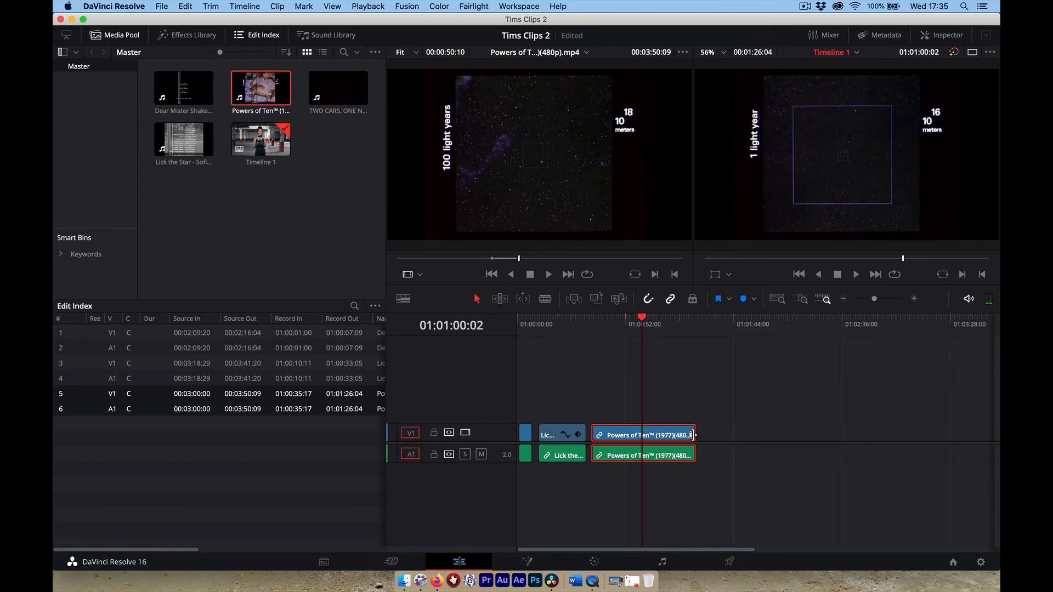
Trim Powers of Ten to end at 01:01:00:02 and scrub through Timeline 1 to review the cuts.
drag(695, 434, 642, 433)
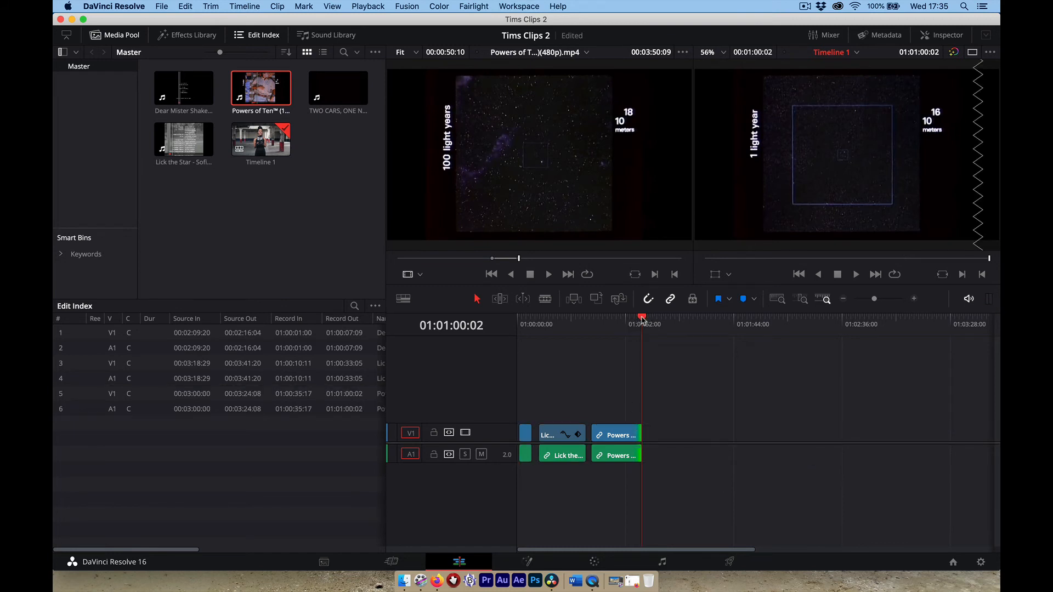
click(655, 323)
mouse_move(656, 322)
mouse_down()
mouse_move(641, 323)
mouse_move(653, 324)
mouse_up()
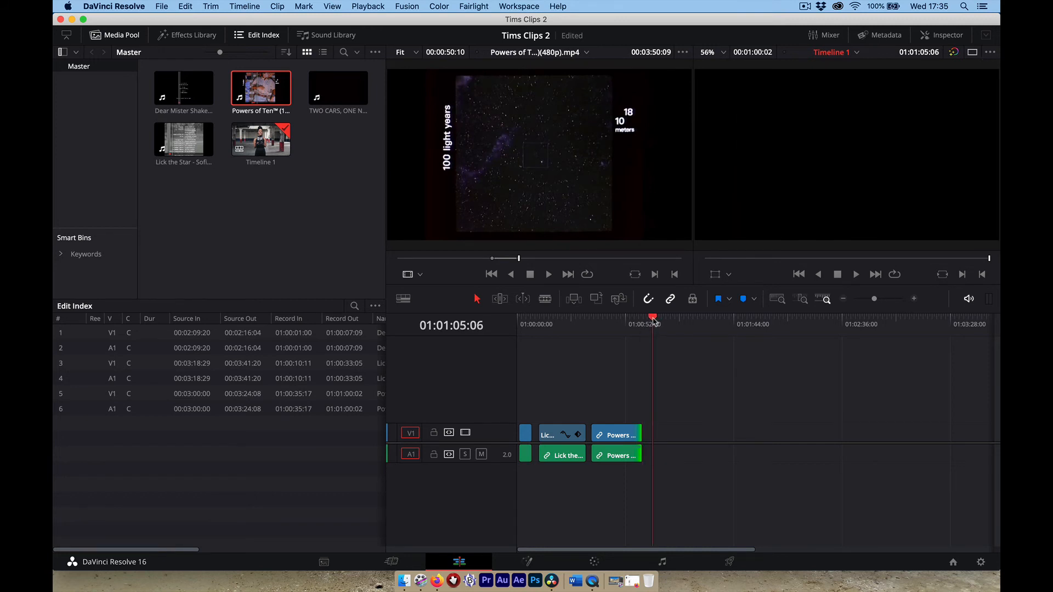
click(616, 324)
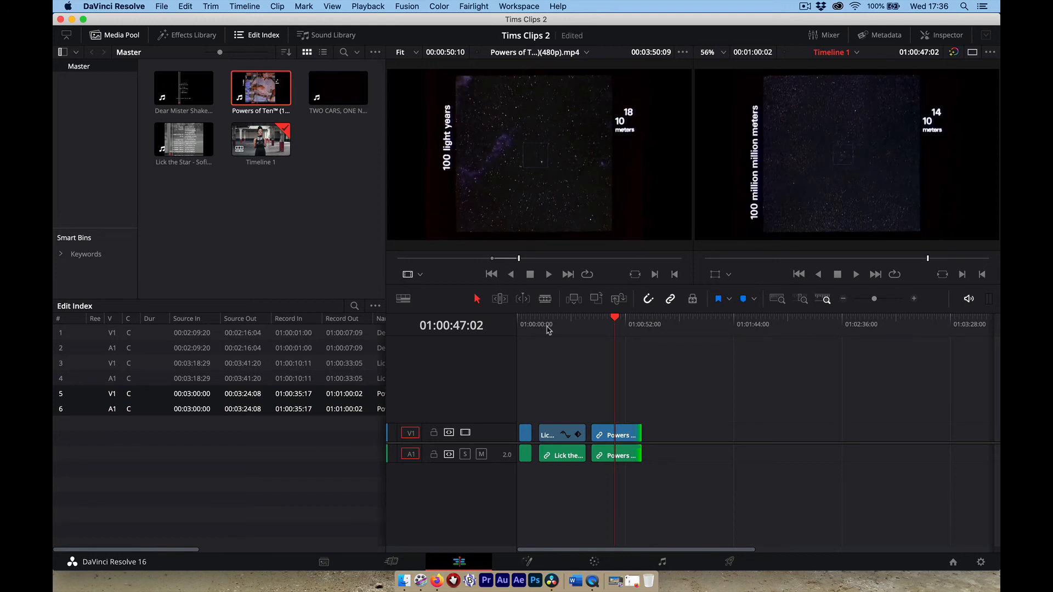
click(525, 325)
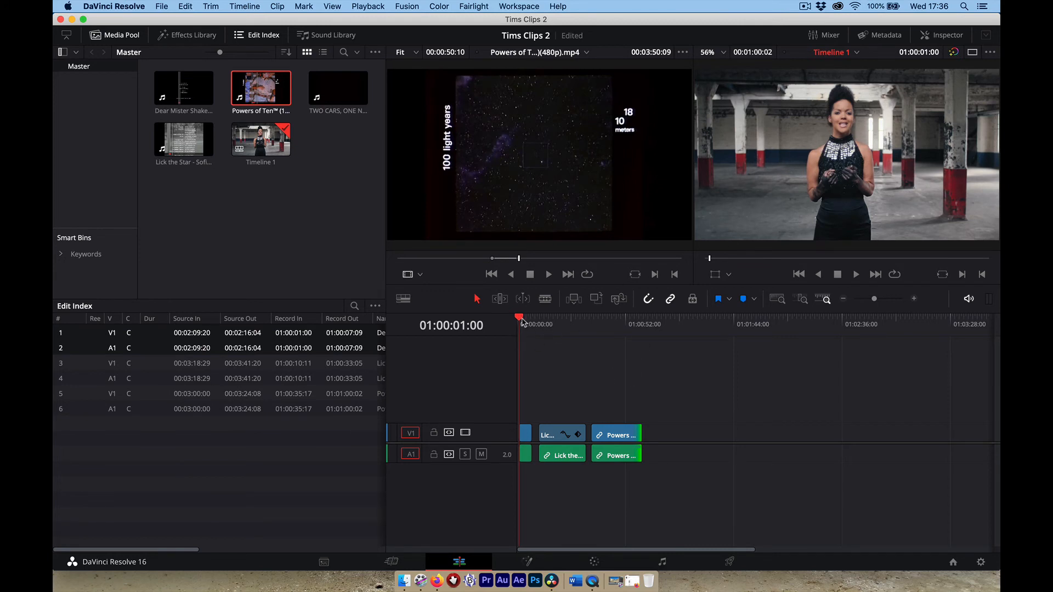
drag(531, 325, 610, 333)
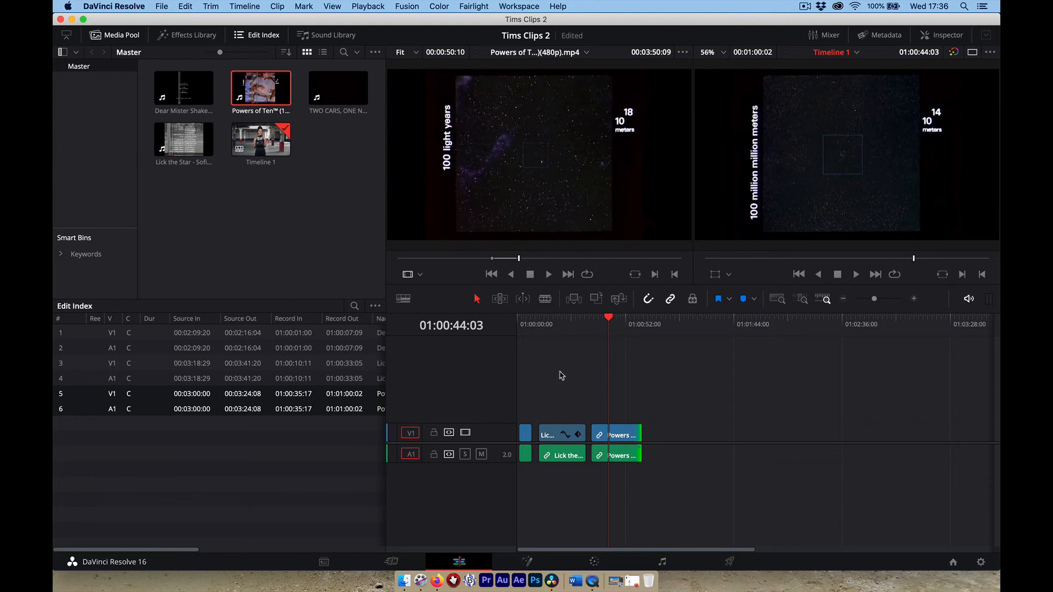
mouse_move(573, 253)
drag(610, 321, 499, 329)
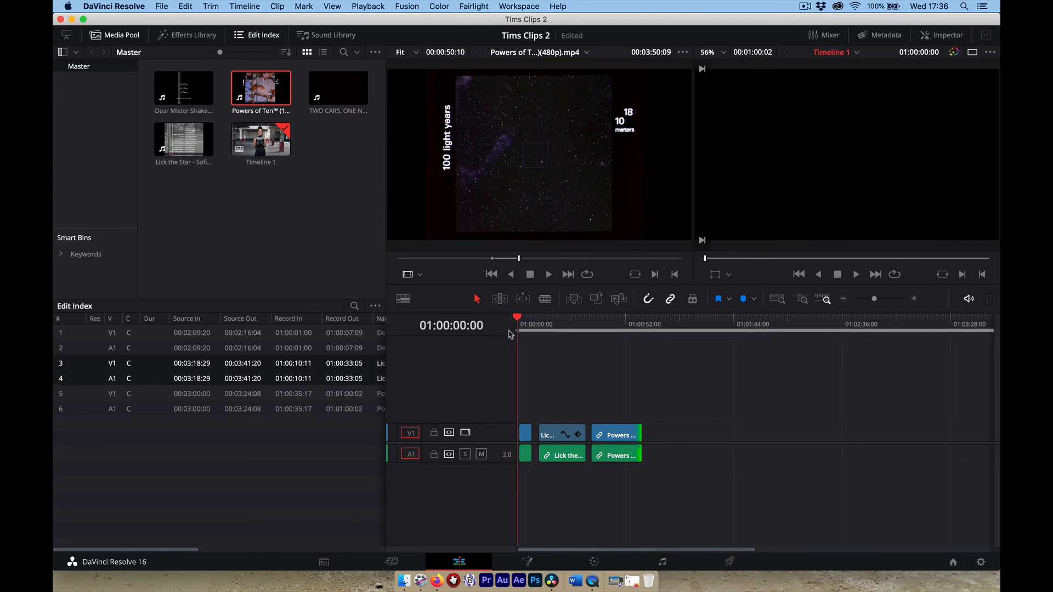
drag(517, 322, 641, 329)
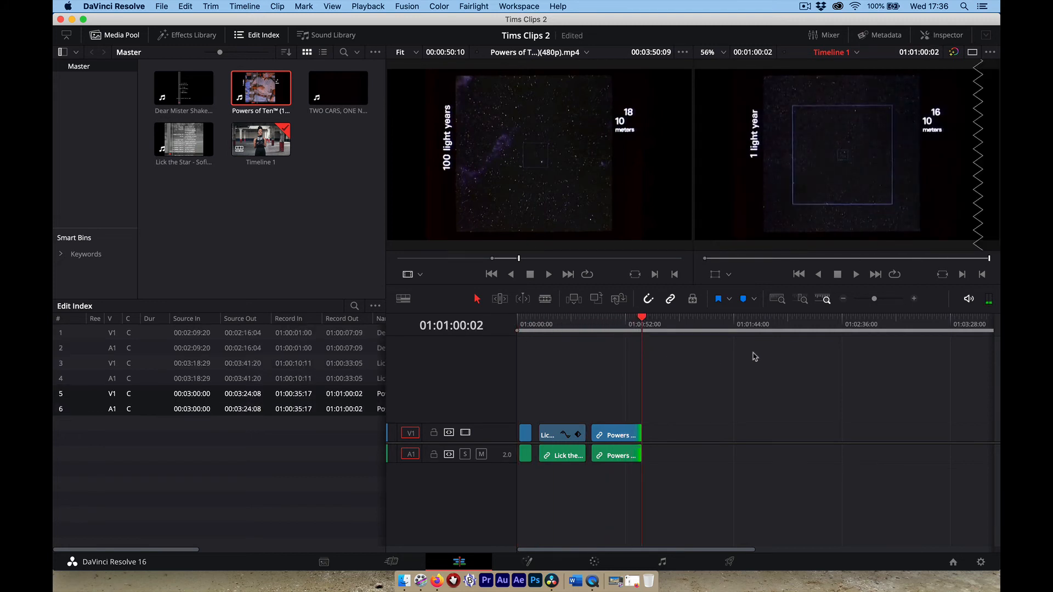
Set Timeline 1's out point just past the end of the last clip.
drag(874, 299, 878, 299)
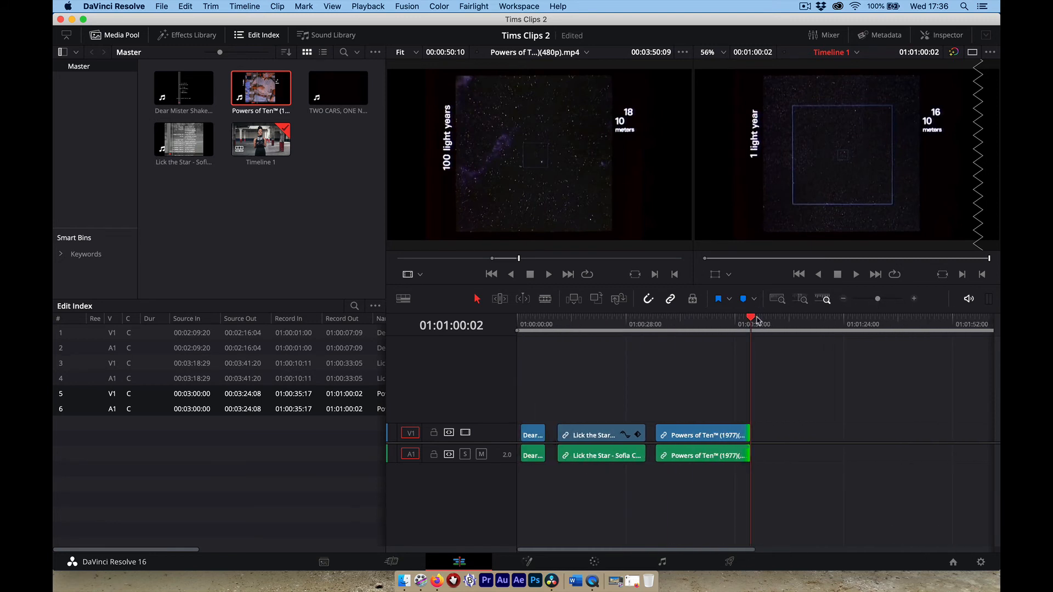
drag(757, 321, 764, 322)
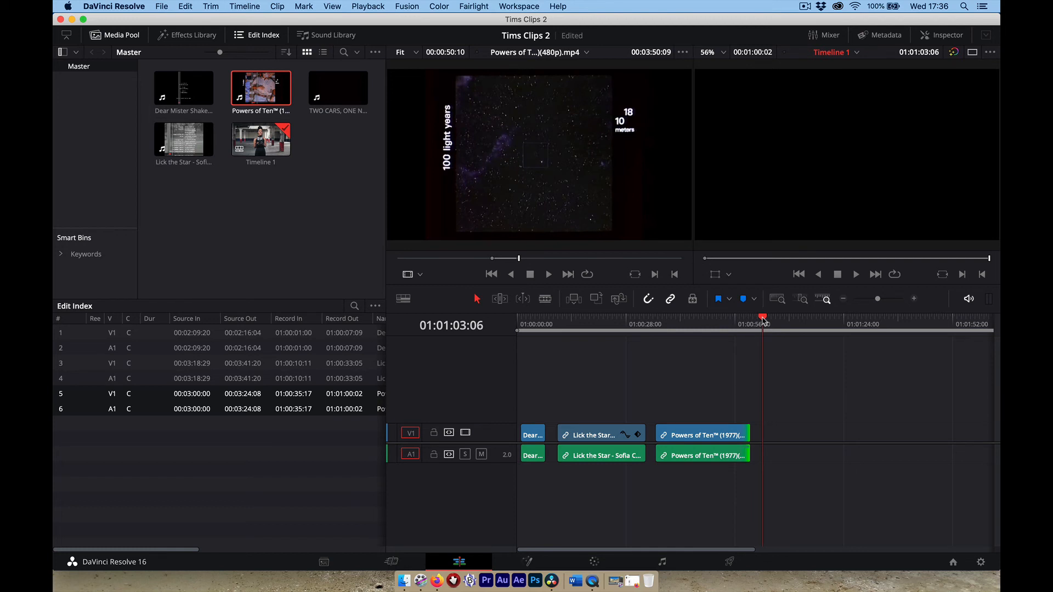
key(o)
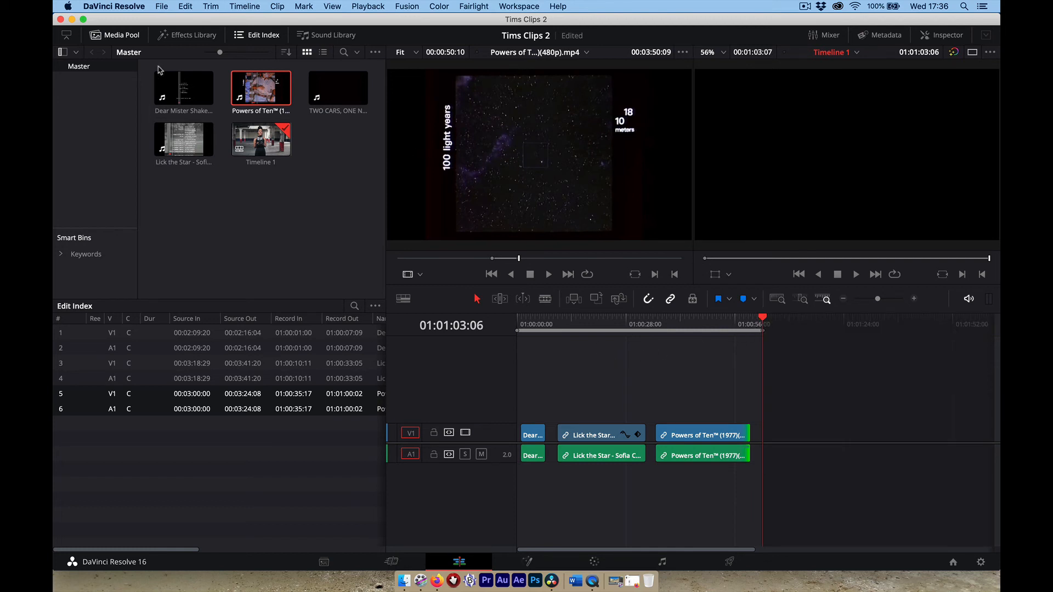
Save the DaVinci Resolve project.
key(super+s)
click(162, 6)
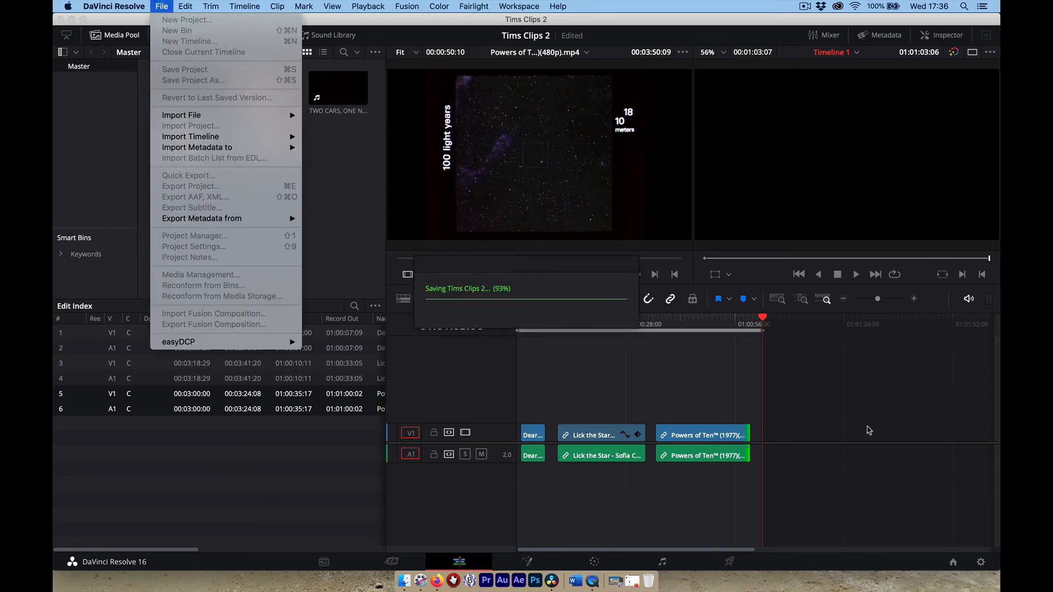
click(924, 428)
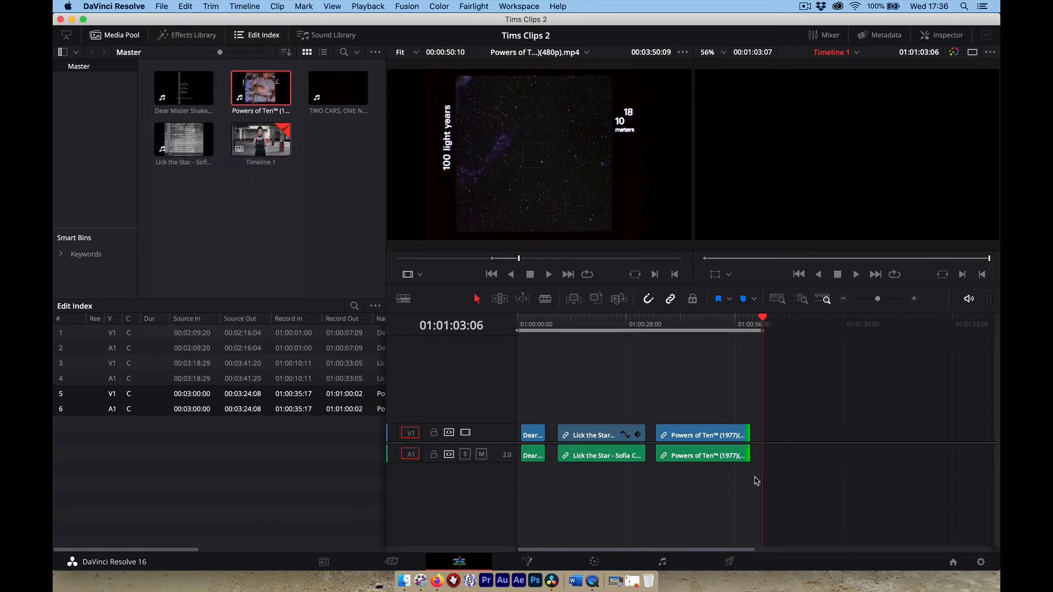
On the Deliver page, apply the YouTube 1080p preset with MP4 format and select the filename.
click(728, 565)
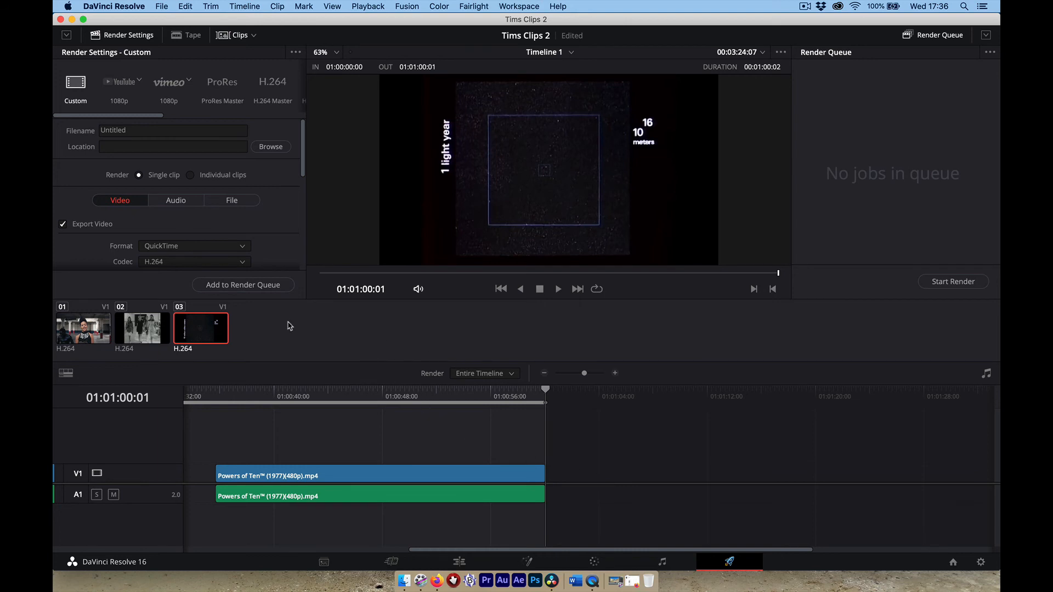
click(121, 85)
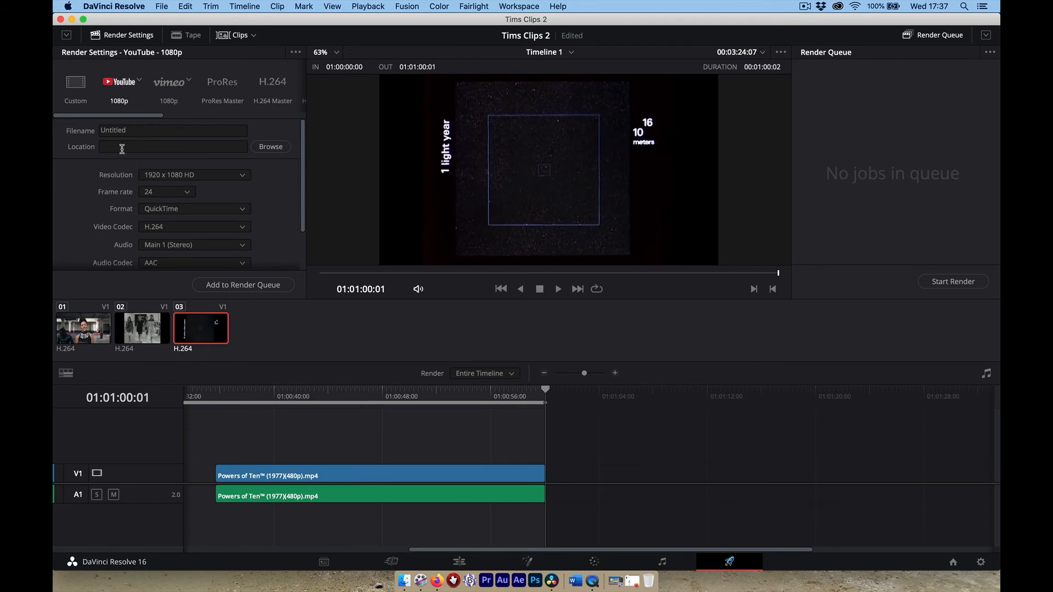
click(243, 211)
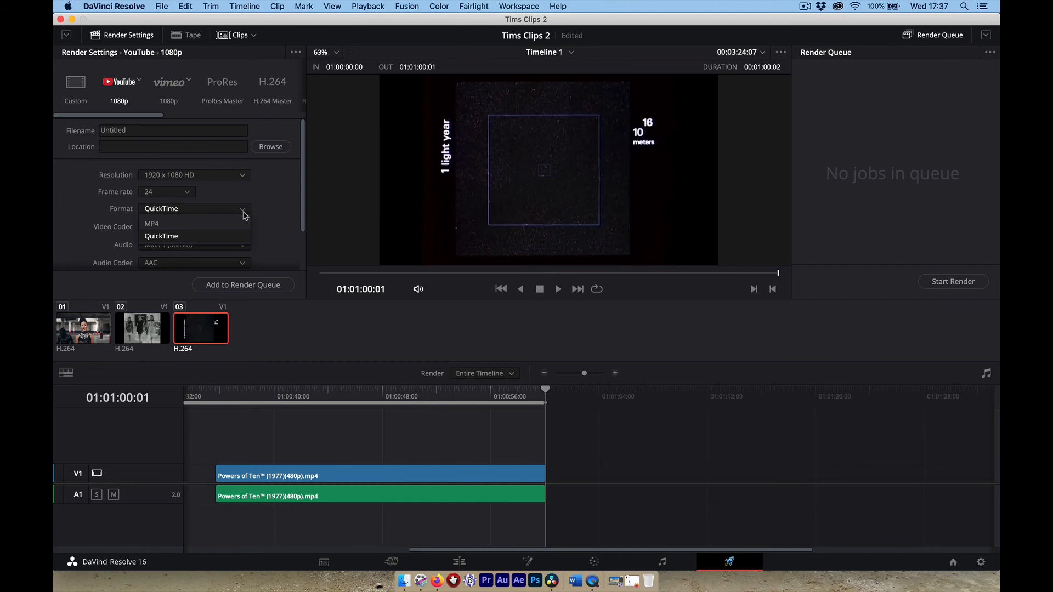
click(205, 225)
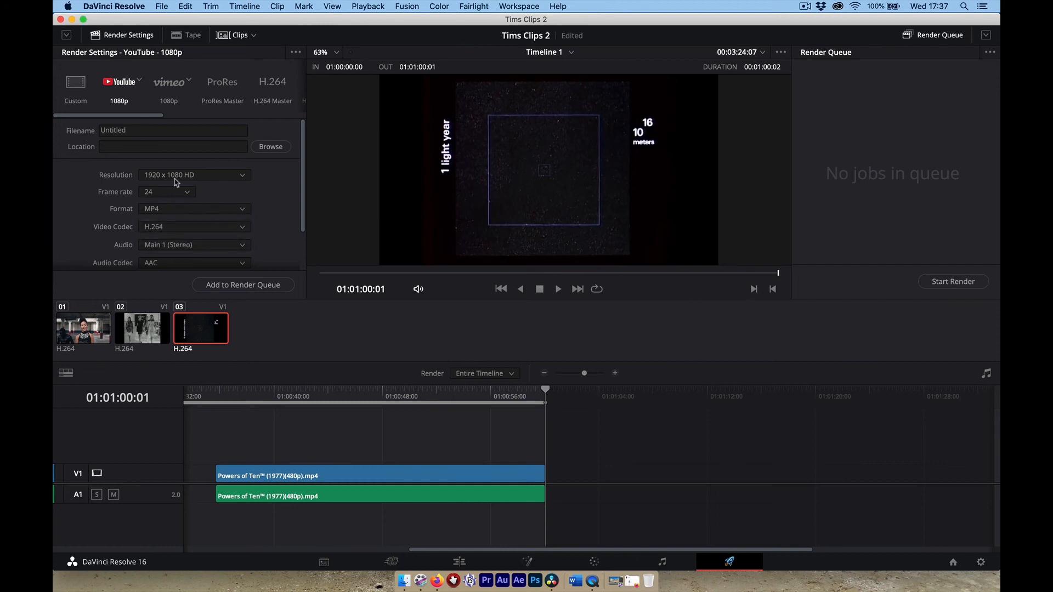
drag(136, 130, 60, 124)
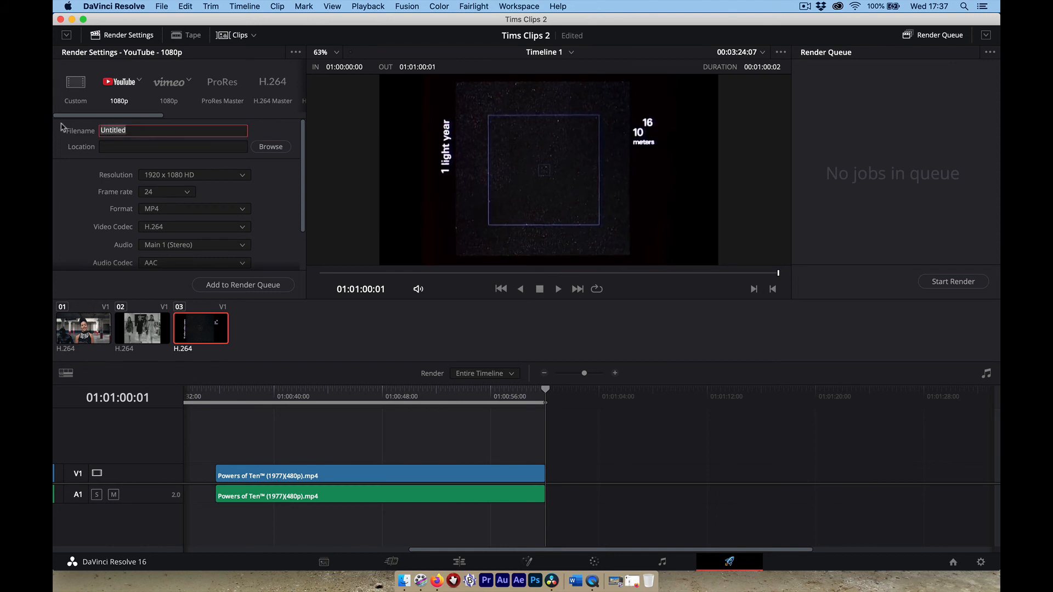
Name the render 'Tim BMD clips 2', set its destination to STUFF, and add it to the queue.
text(T)
click(111, 132)
key(BackSpace)
click(280, 147)
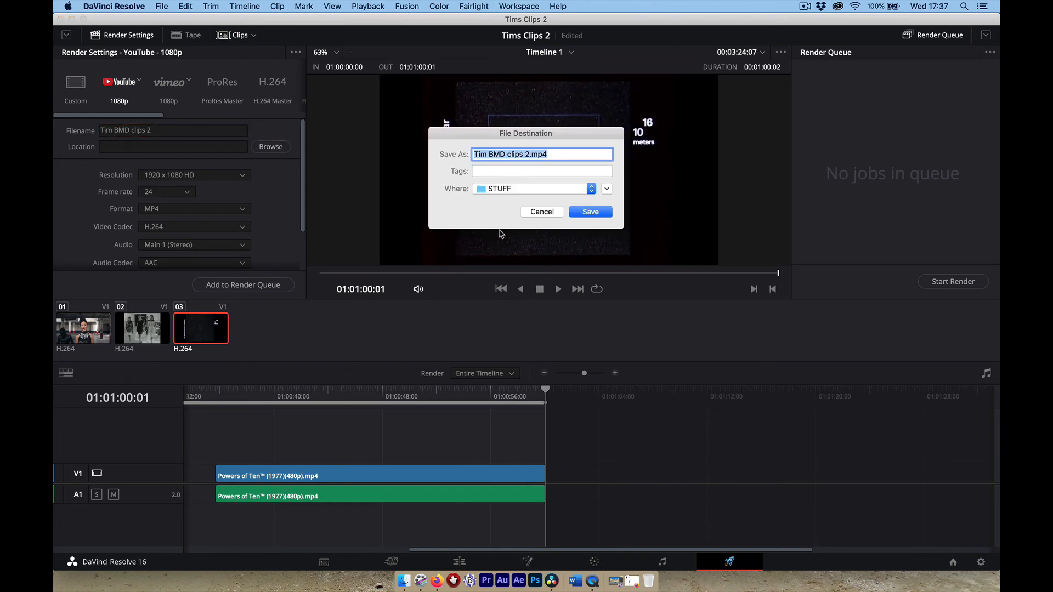
click(588, 212)
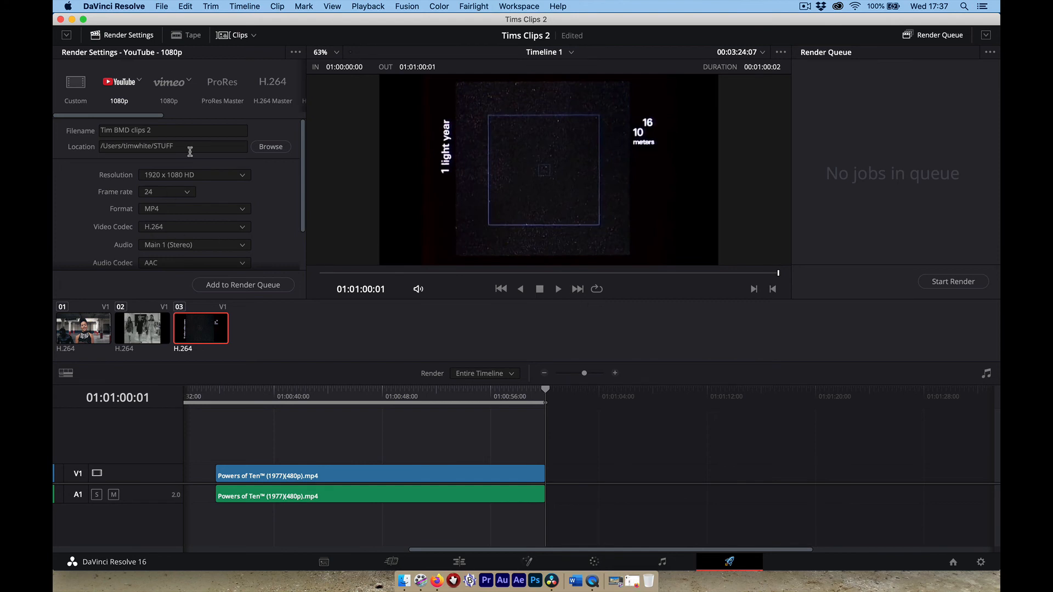
click(221, 285)
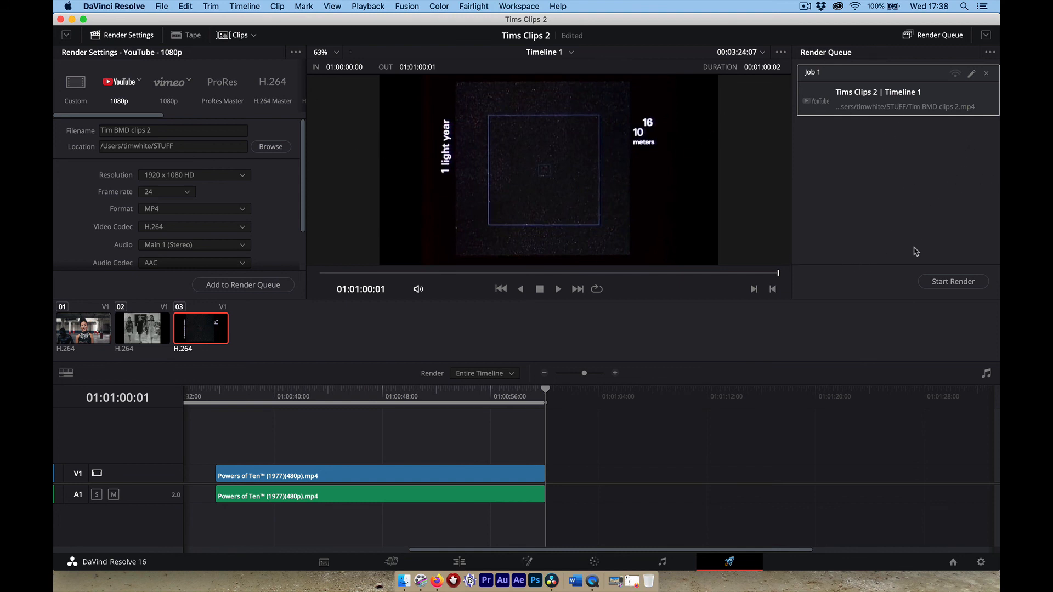
Render the queued Timeline 1 job, save the project, and quit DaVinci Resolve.
click(955, 282)
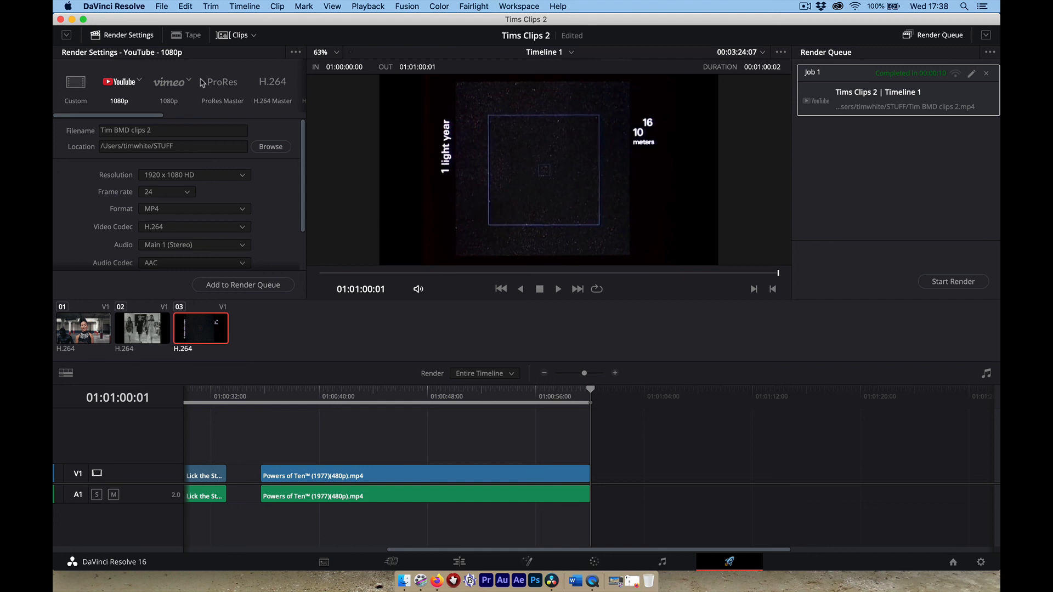
key(super+s)
click(89, 7)
click(129, 133)
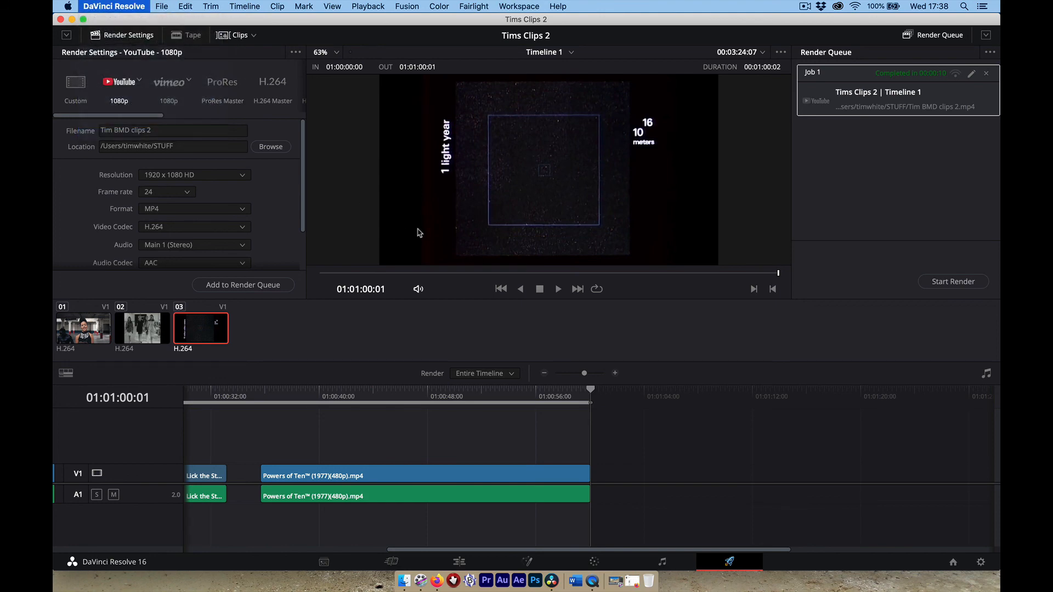
Open the rendered 'Tim BMD clips 2' file from Finder's STUFF folder in QuickTime Player.
click(403, 582)
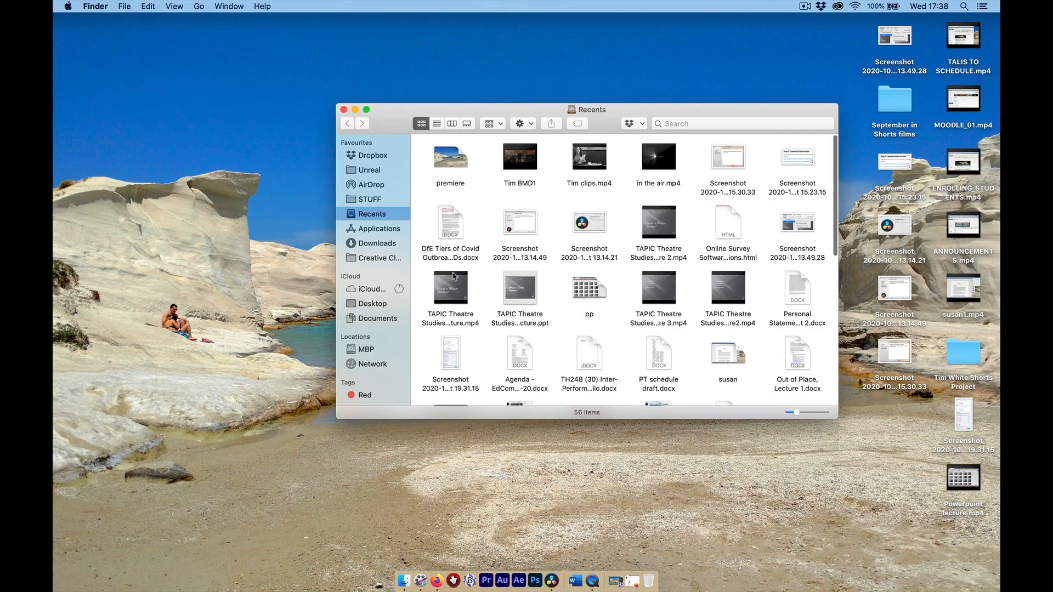
click(373, 200)
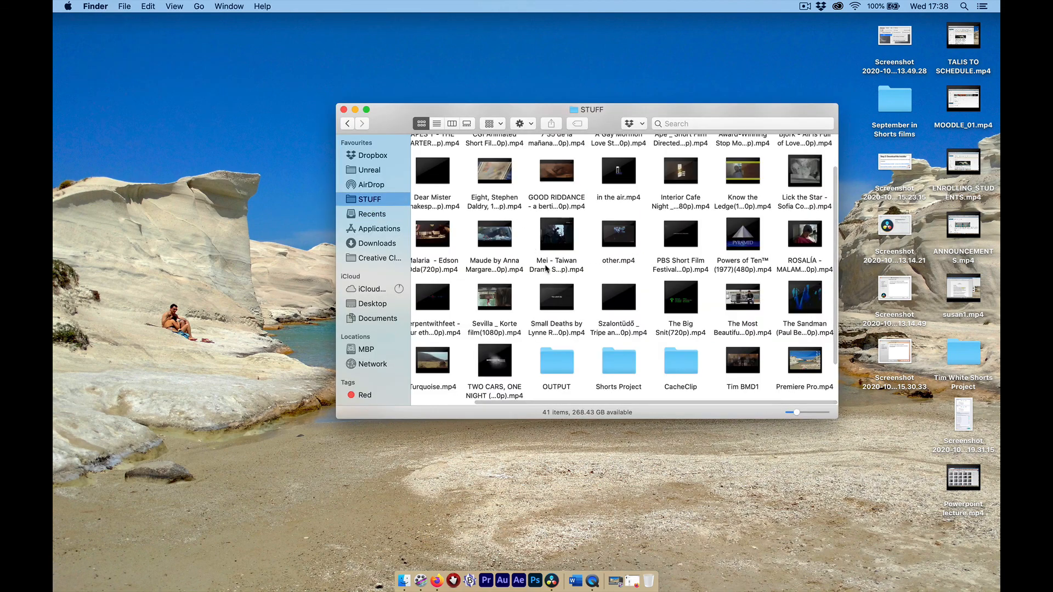
scroll(544, 268, down, 3)
scroll(545, 268, left, 3)
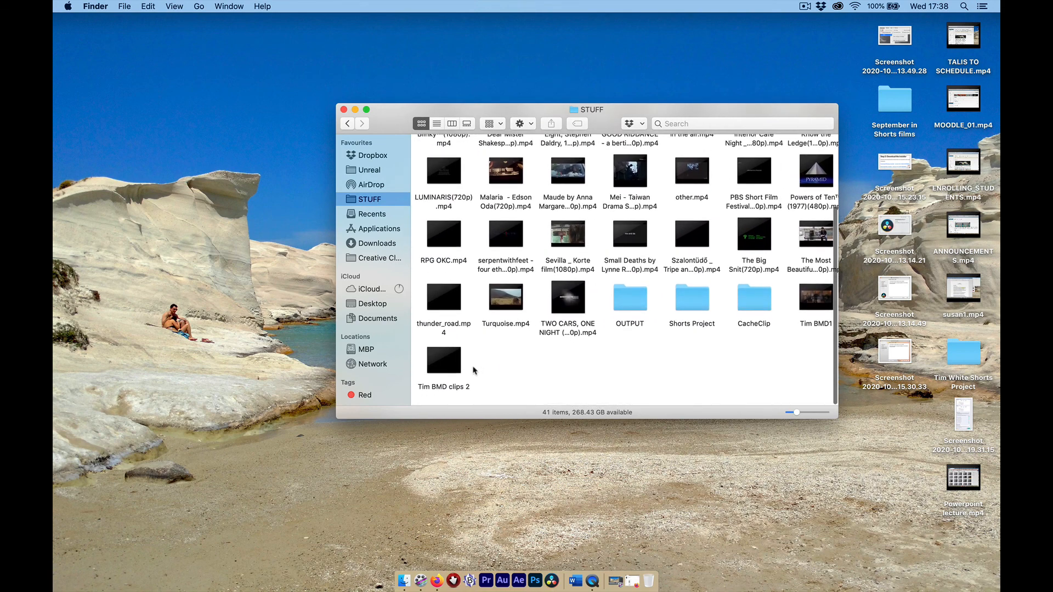
click(446, 360)
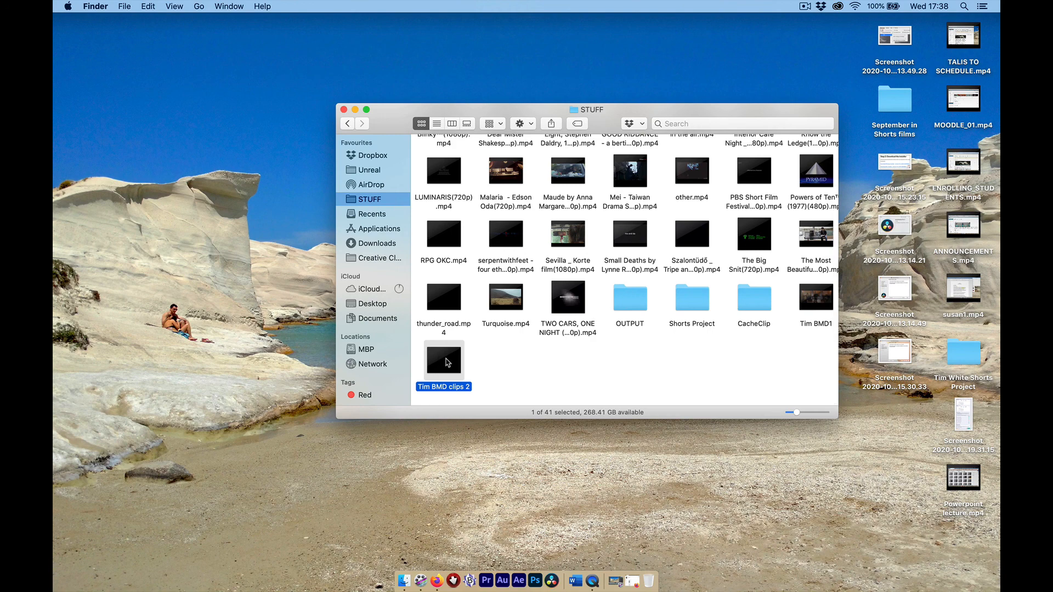
double_click(445, 361)
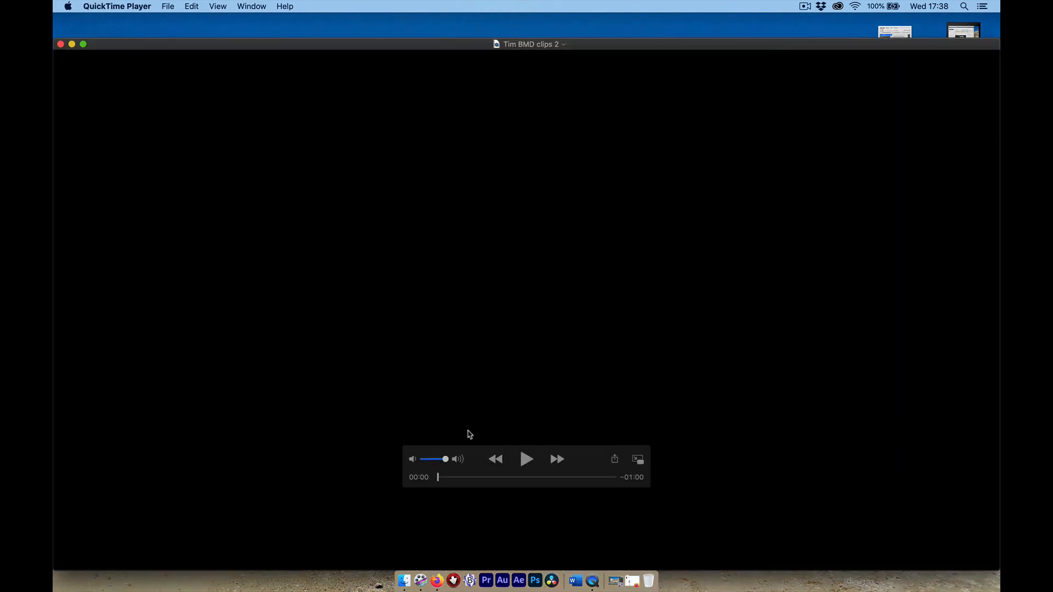
Play the rendered video in QuickTime, scrub through to its end, and close the window.
click(527, 461)
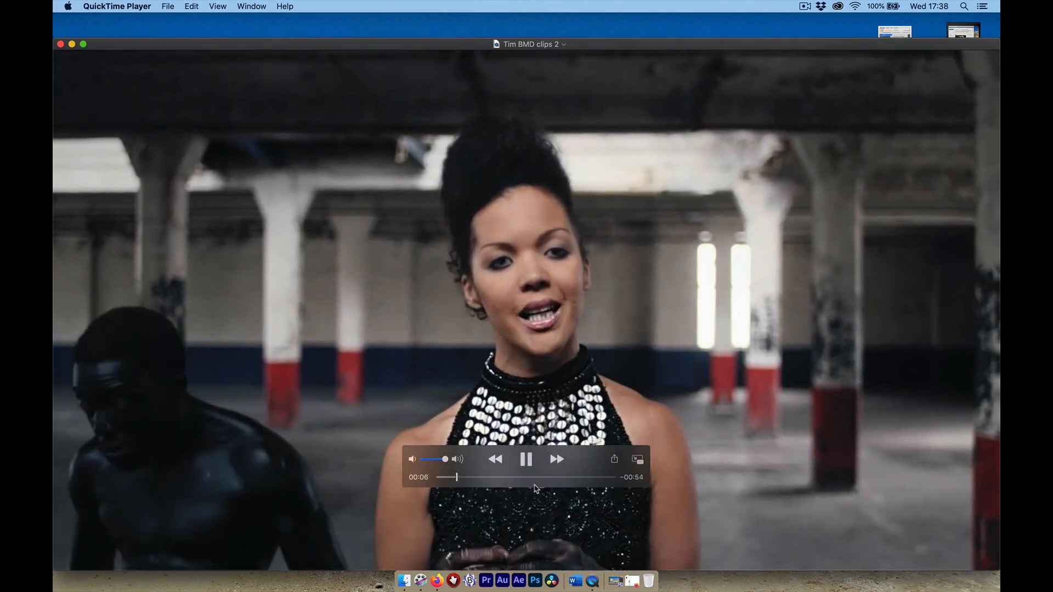
click(536, 478)
drag(537, 479, 509, 489)
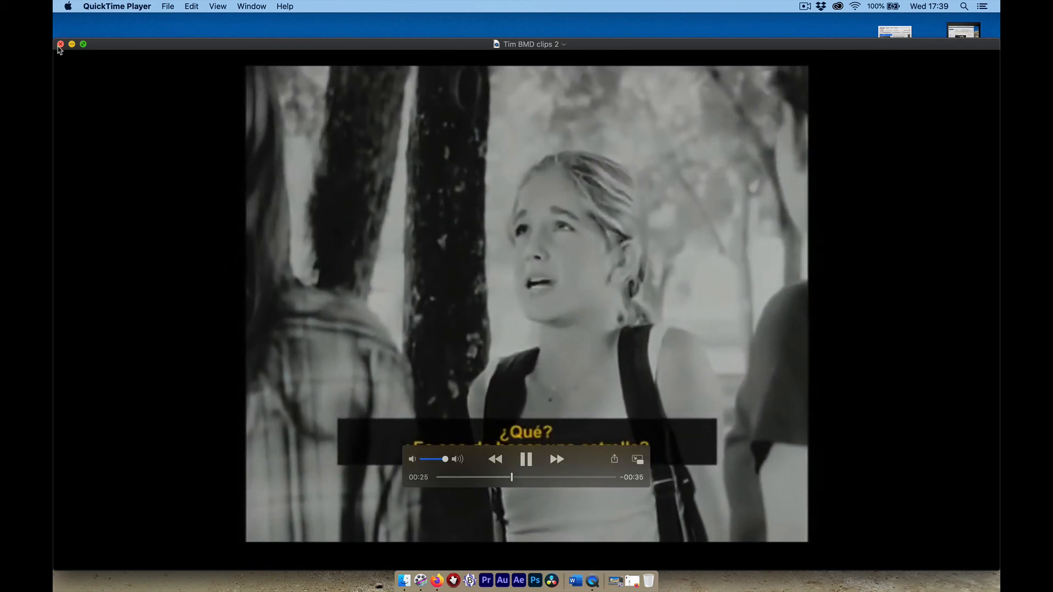
key(super+w)
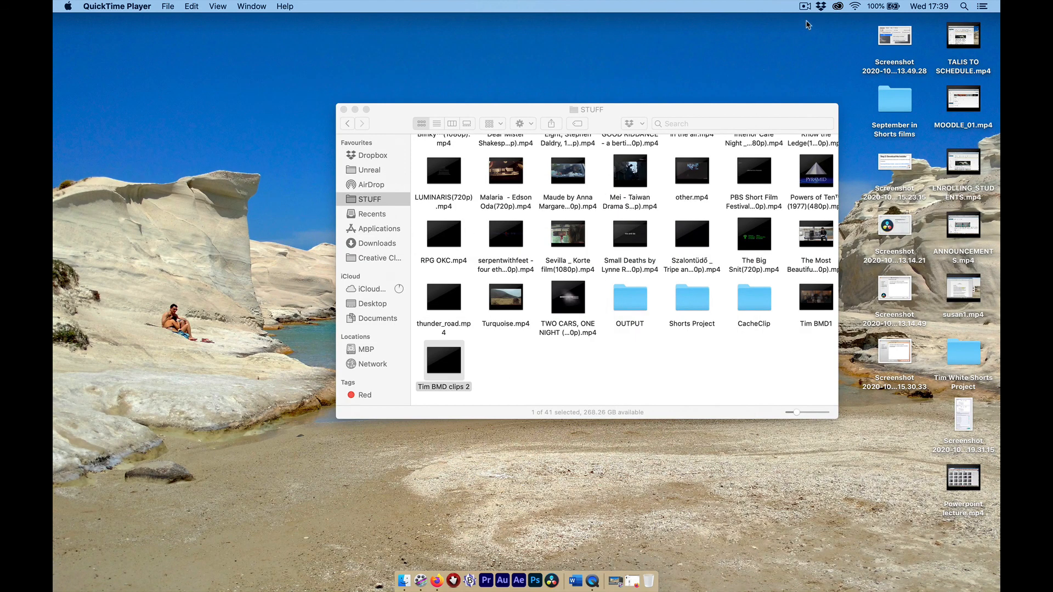